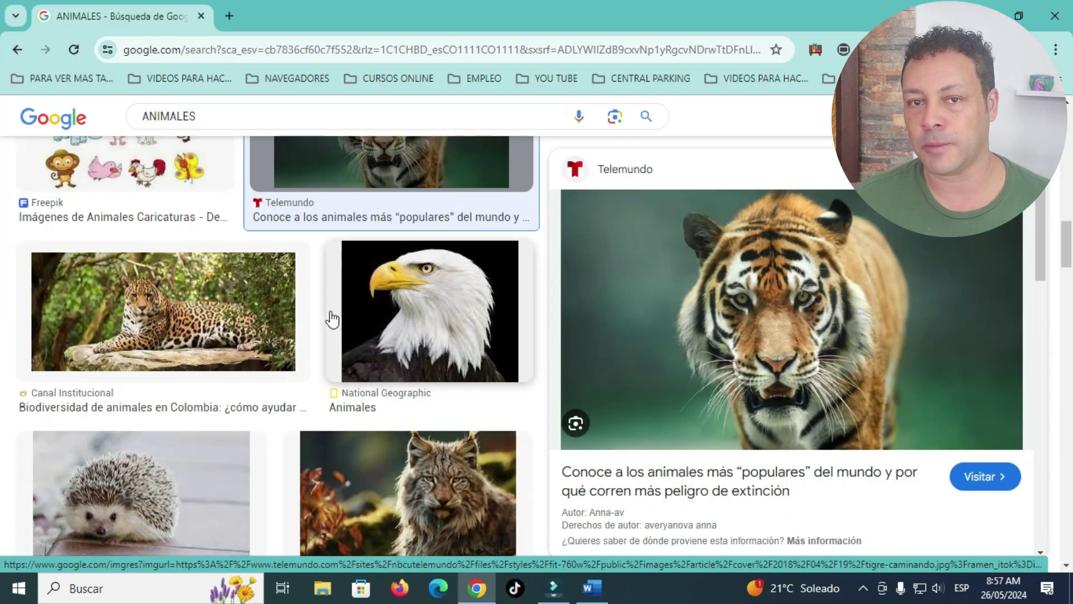
Copy the eagle photo from the Google Images preview with Copiar imagen
click(438, 328)
right_click(472, 291)
scroll(558, 481, down, 1)
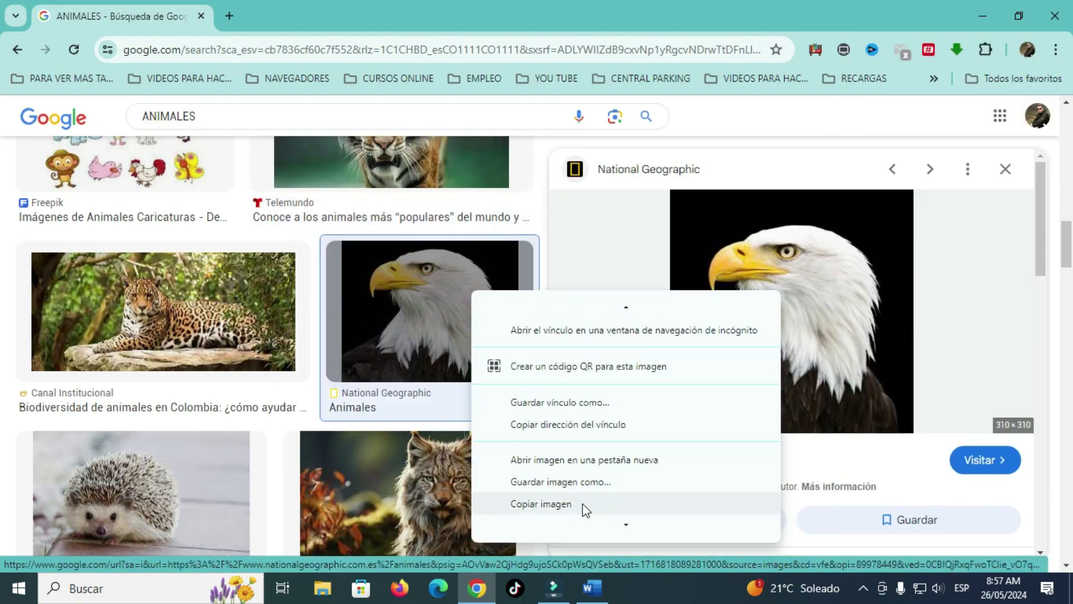
click(582, 504)
Paste the eagle into Word, then resize it and drag it over the tiger's lower part
click(592, 587)
key(ctrl+v)
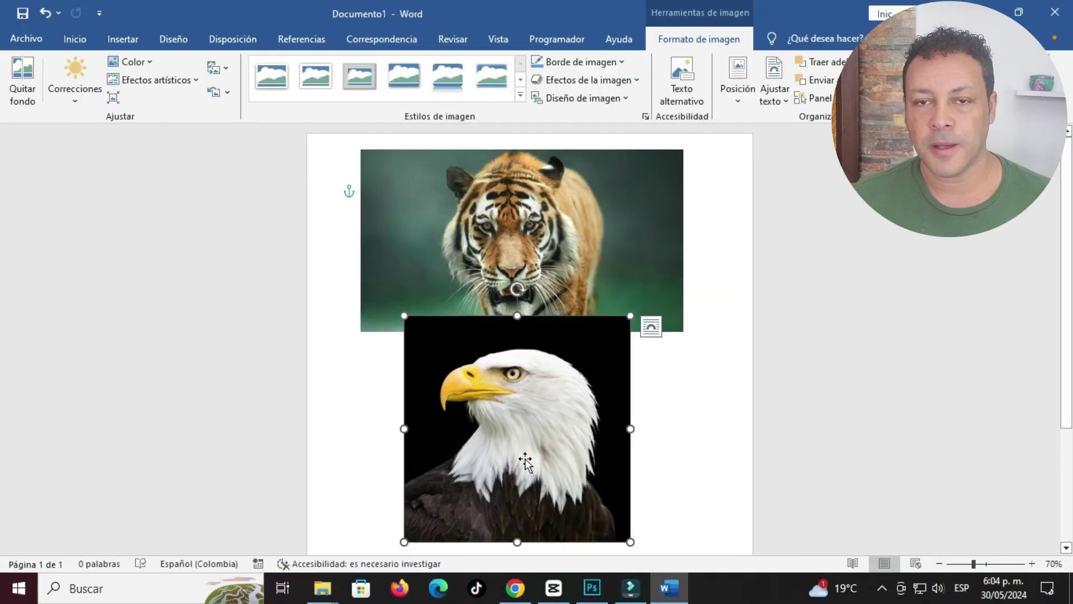
mouse_move(525, 459)
mouse_down()
mouse_move(435, 452)
mouse_move(594, 280)
mouse_move(571, 381)
mouse_up()
mouse_move(687, 269)
mouse_down()
mouse_move(587, 364)
mouse_move(659, 295)
mouse_up()
click(691, 402)
click(492, 385)
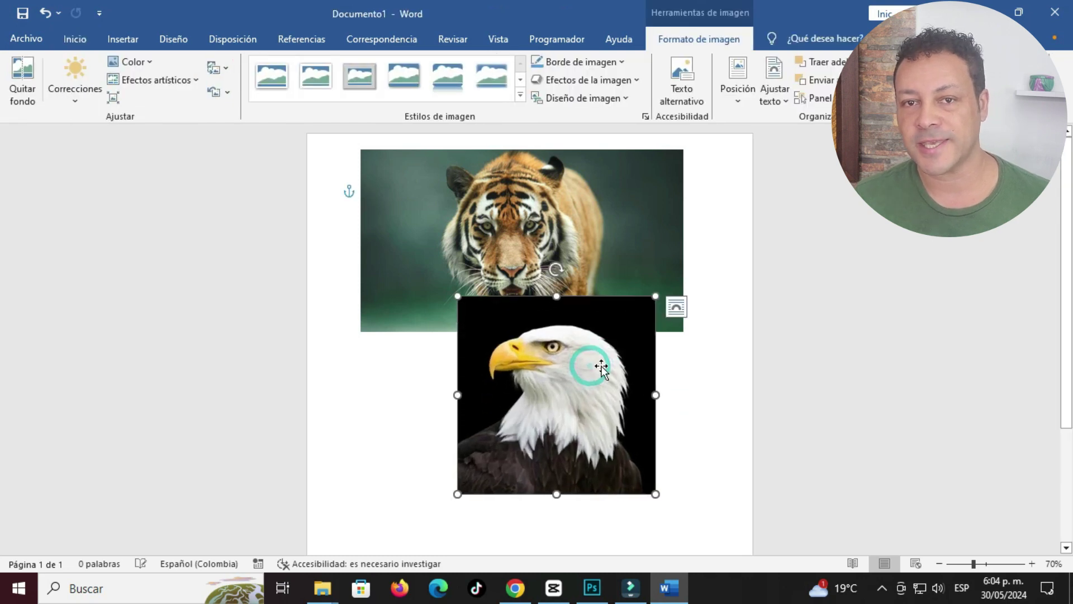
drag(594, 364, 578, 376)
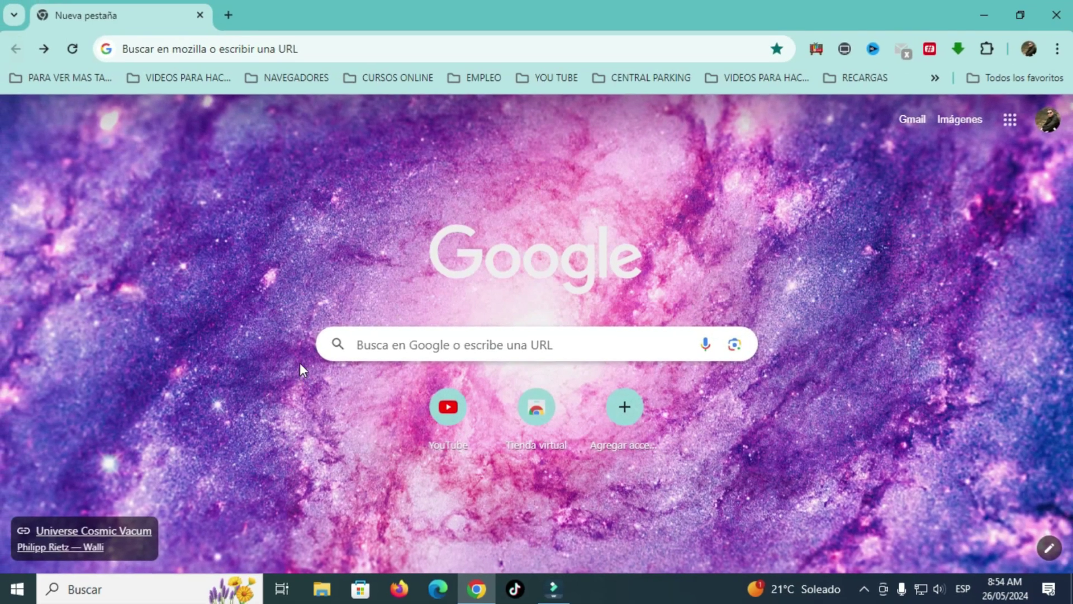
Search Google for ANIMALES and switch to the image results
click(171, 44)
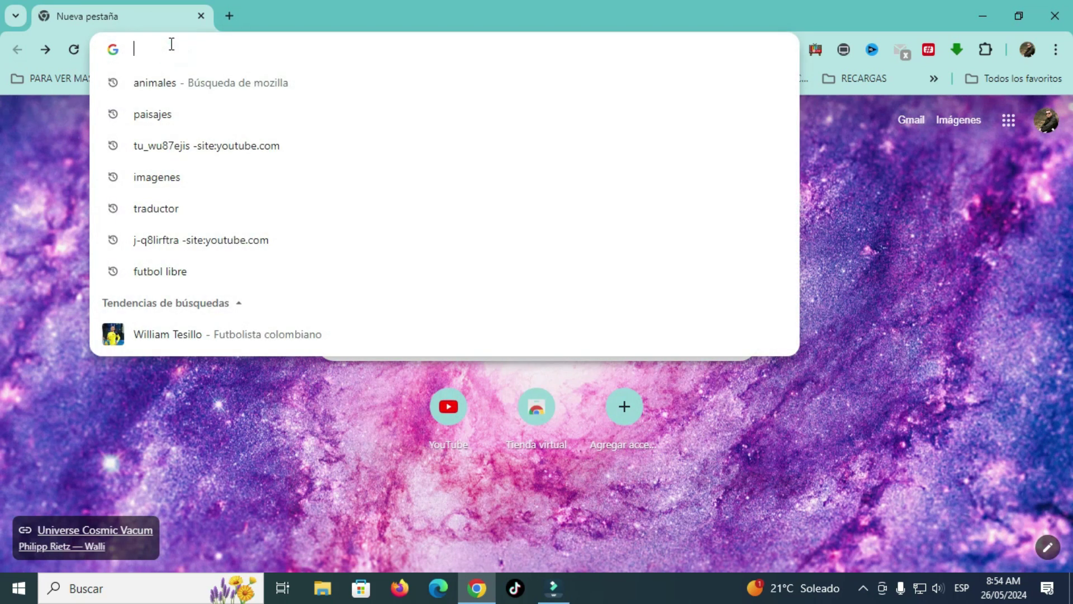
text(ANIMALES)
key(Return)
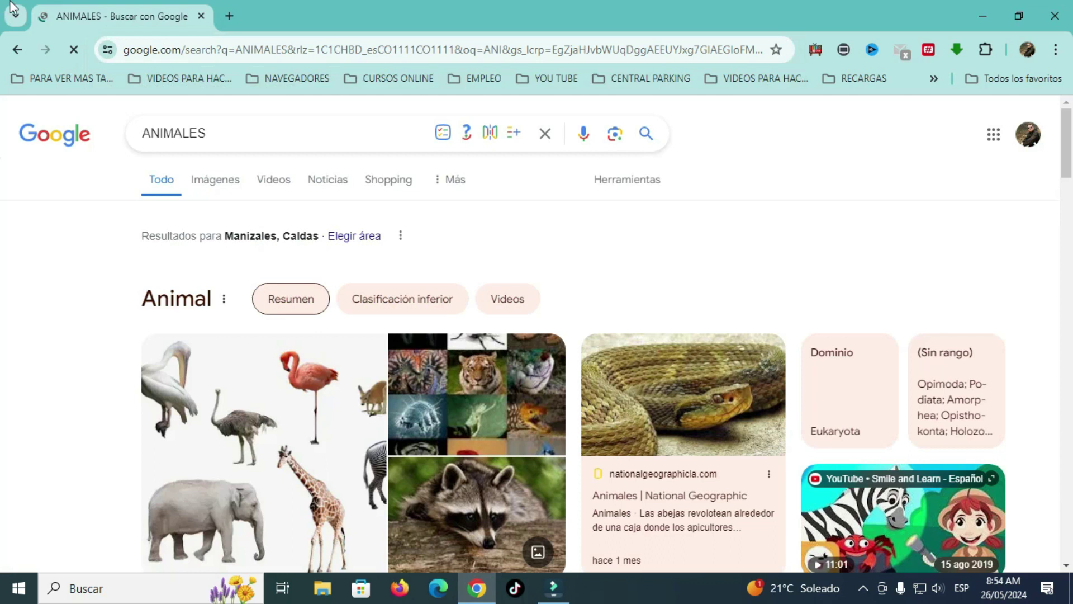
click(234, 182)
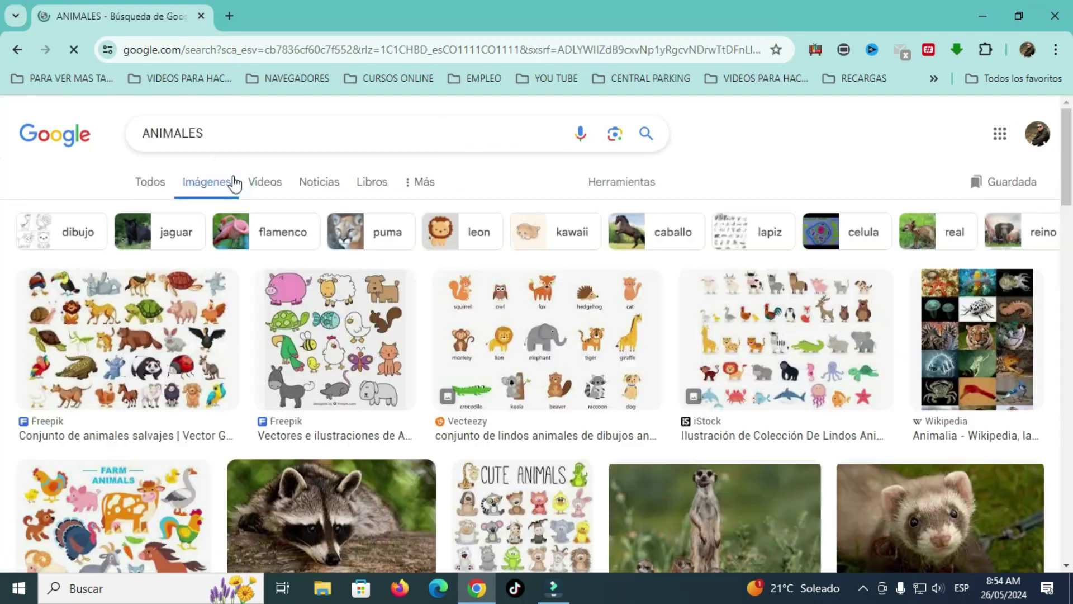
Copy the large tiger photo from the results, then begin searching the computer for Word
scroll(446, 319, down, 6)
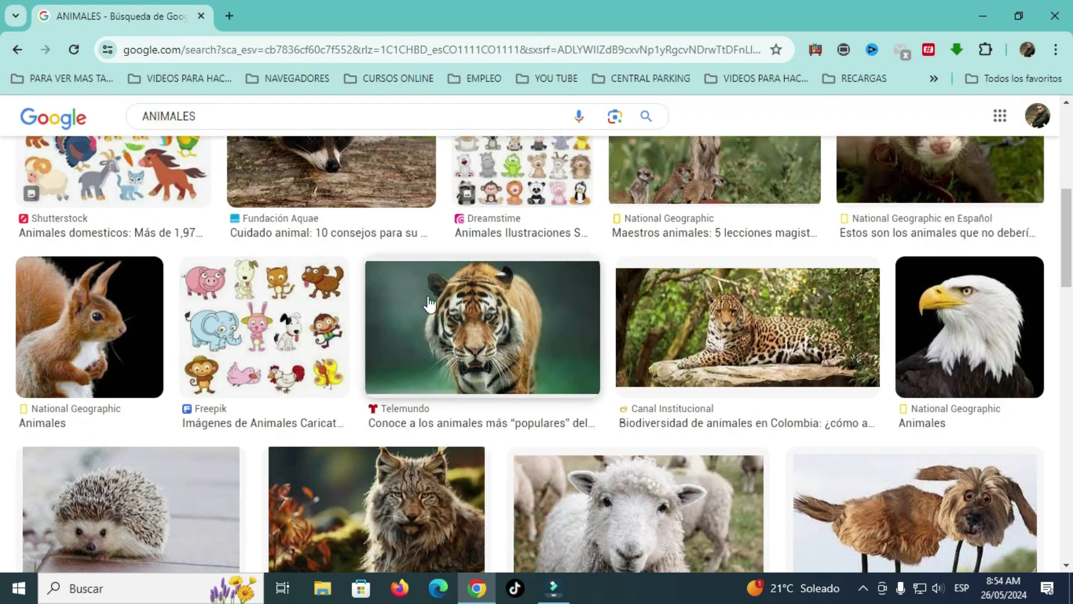
click(496, 341)
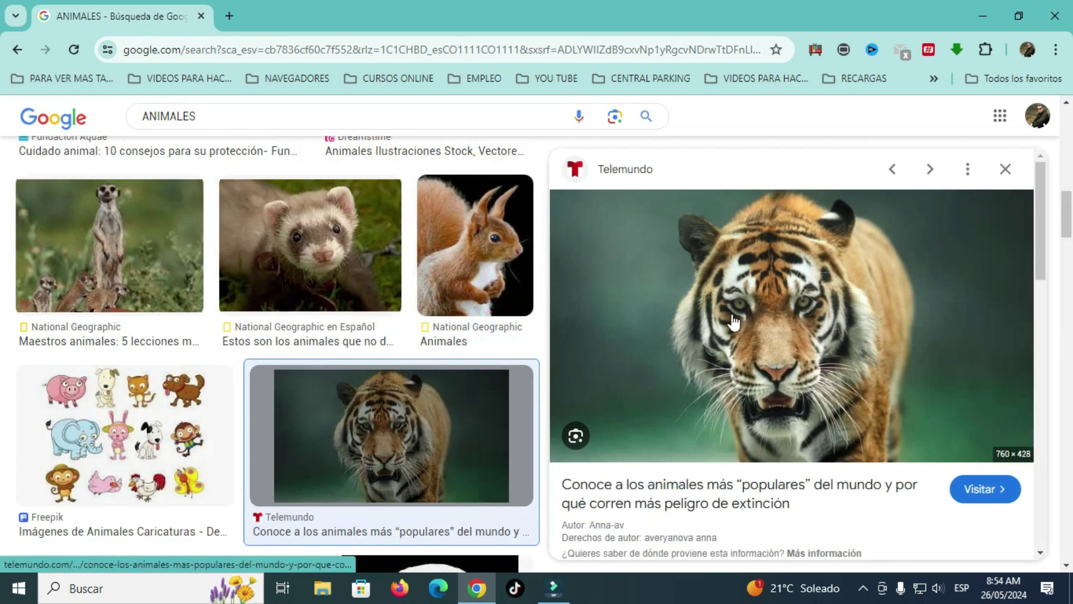
right_click(734, 320)
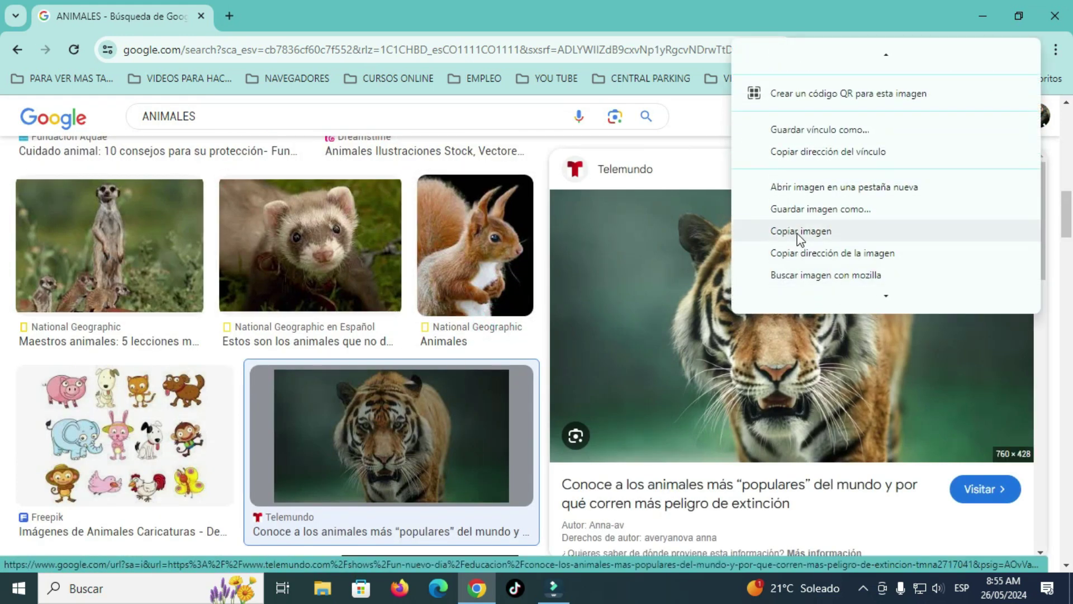
click(800, 230)
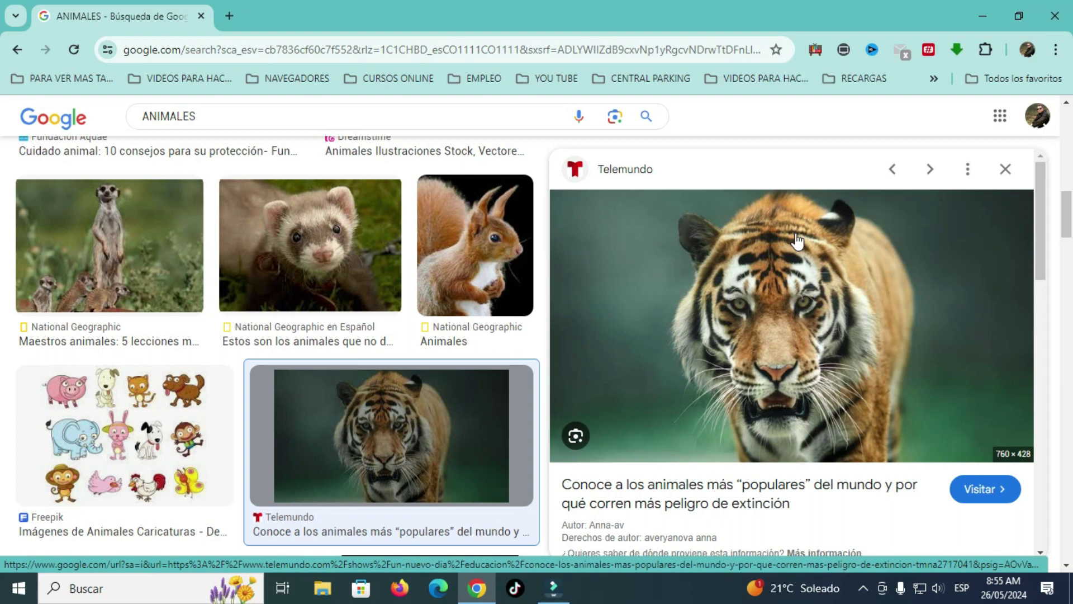
click(101, 595)
Launch Word and create a new blank document
text(WORD)
key(Return)
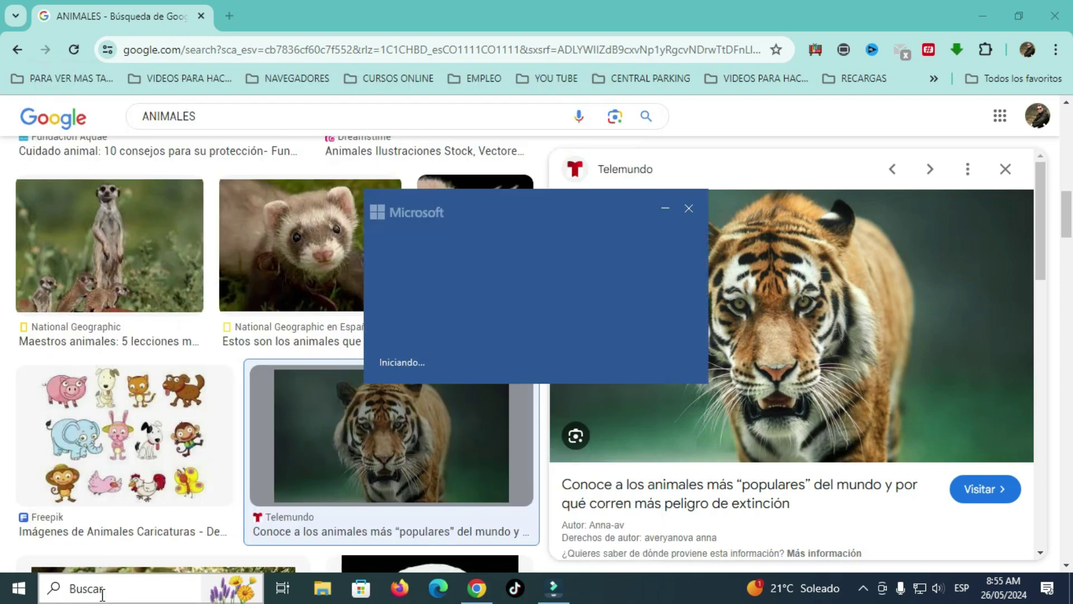
click(228, 175)
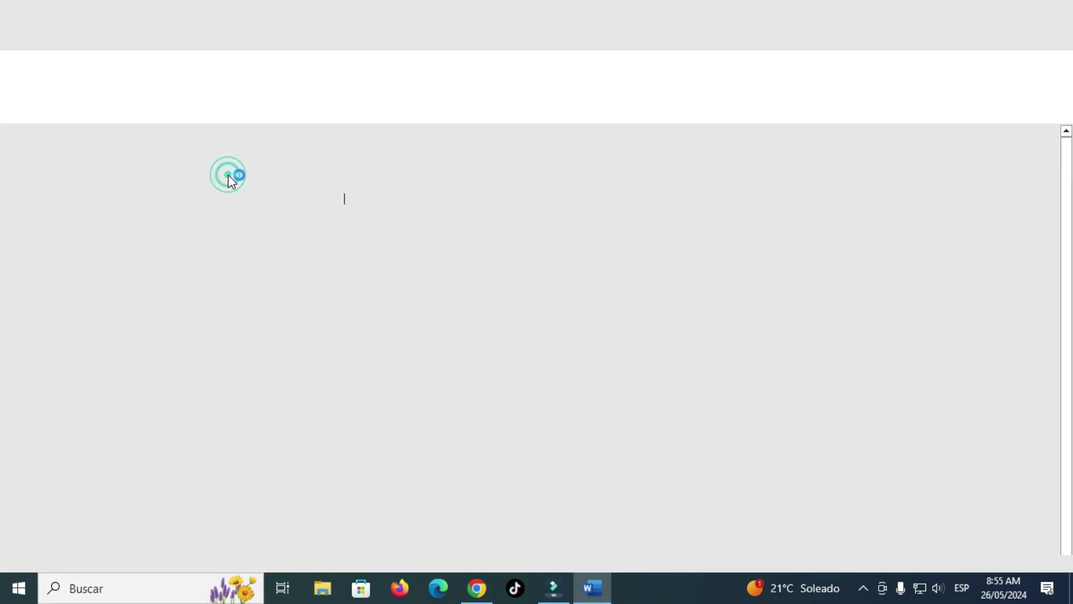
Paste the tiger at the top of the page using the Imagen paste option, then try dragging it
click(343, 204)
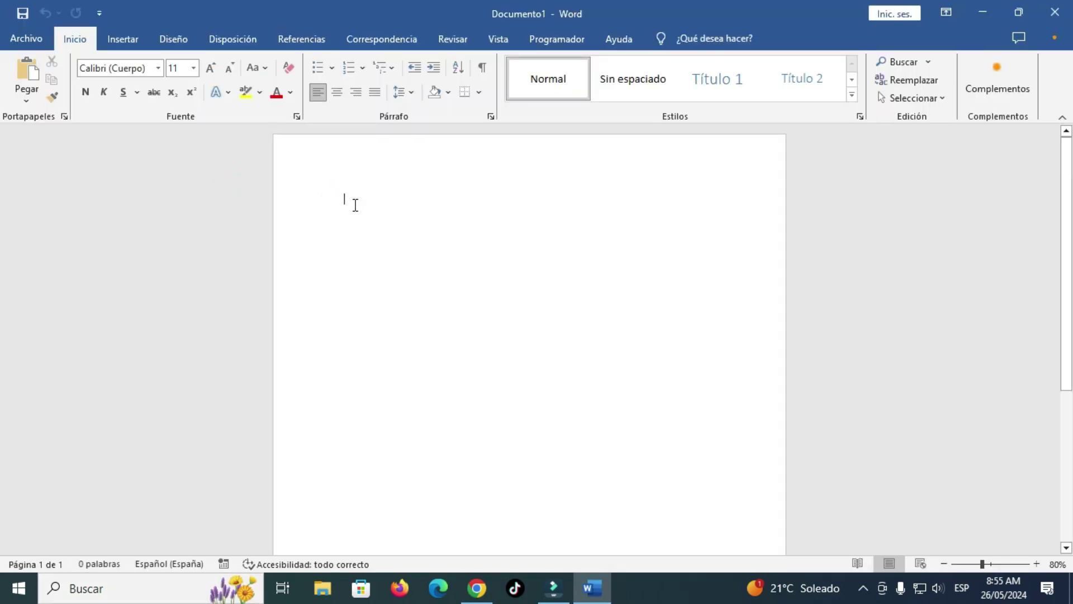
right_click(355, 205)
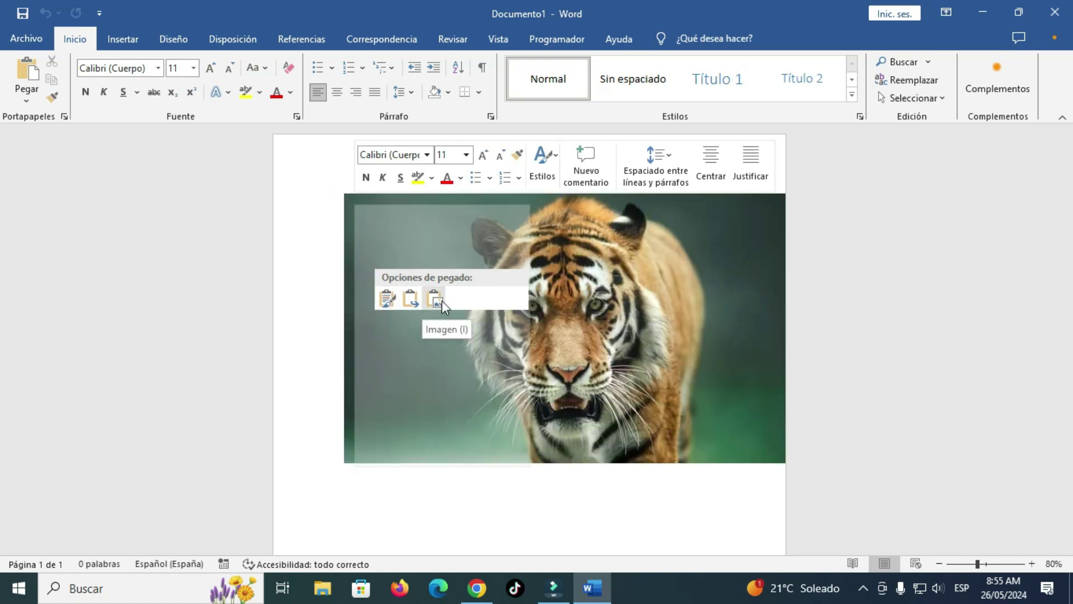
click(439, 301)
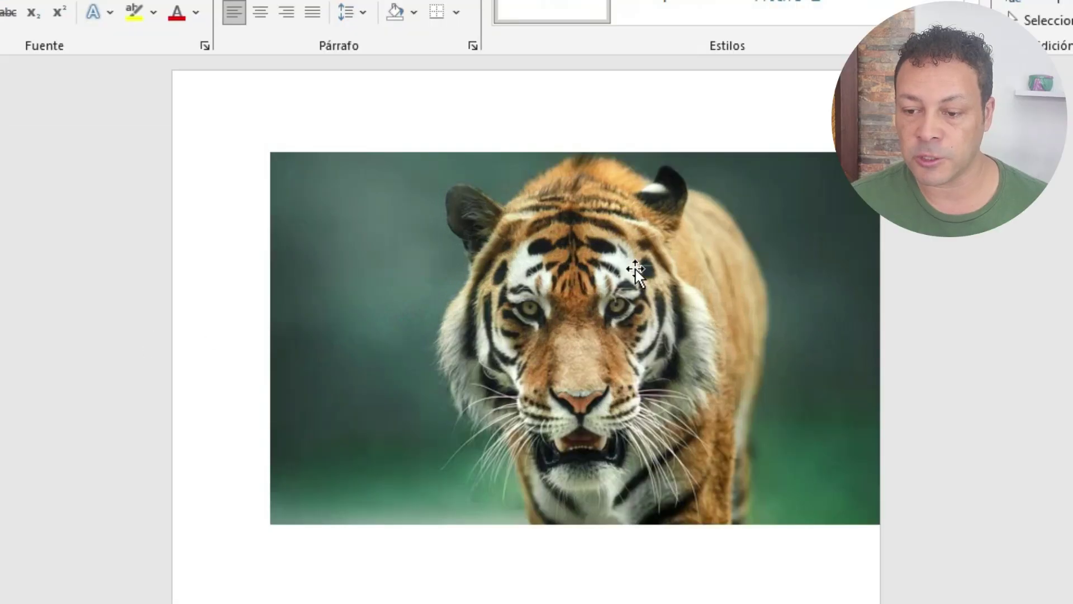
click(568, 293)
mouse_move(579, 289)
mouse_down()
mouse_move(354, 169)
mouse_move(479, 342)
mouse_up()
drag(582, 268, 526, 332)
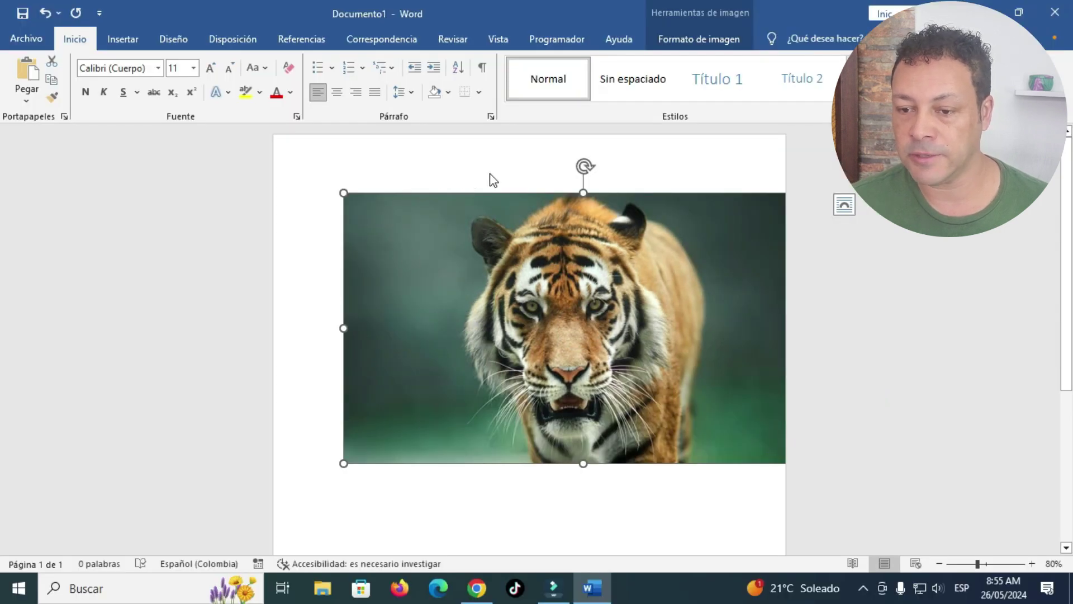
Set the tiger picture's text wrapping to Detrás del texto
double_click(477, 350)
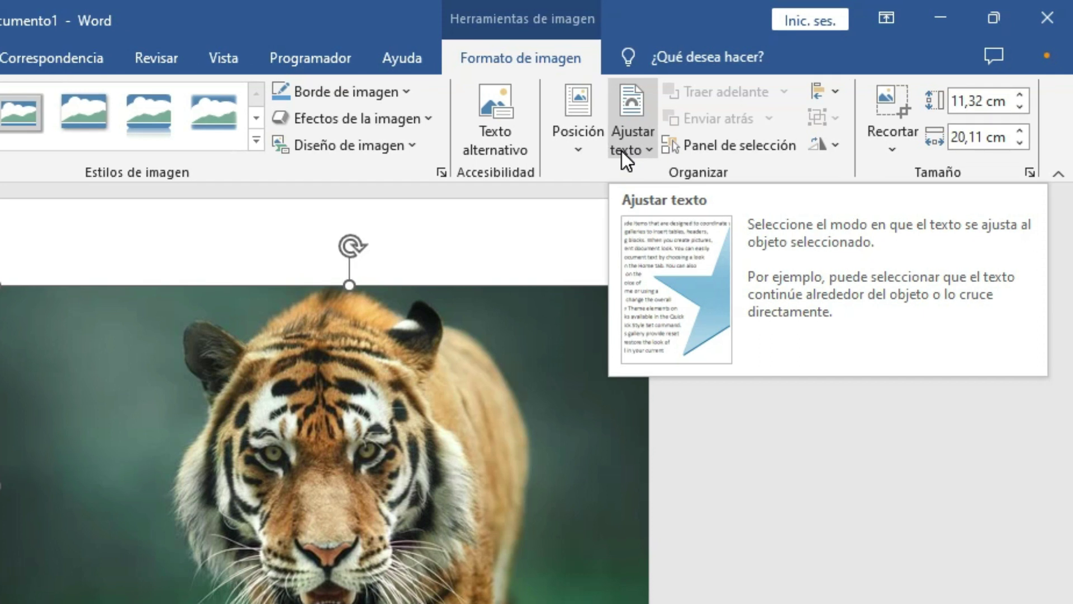
click(637, 150)
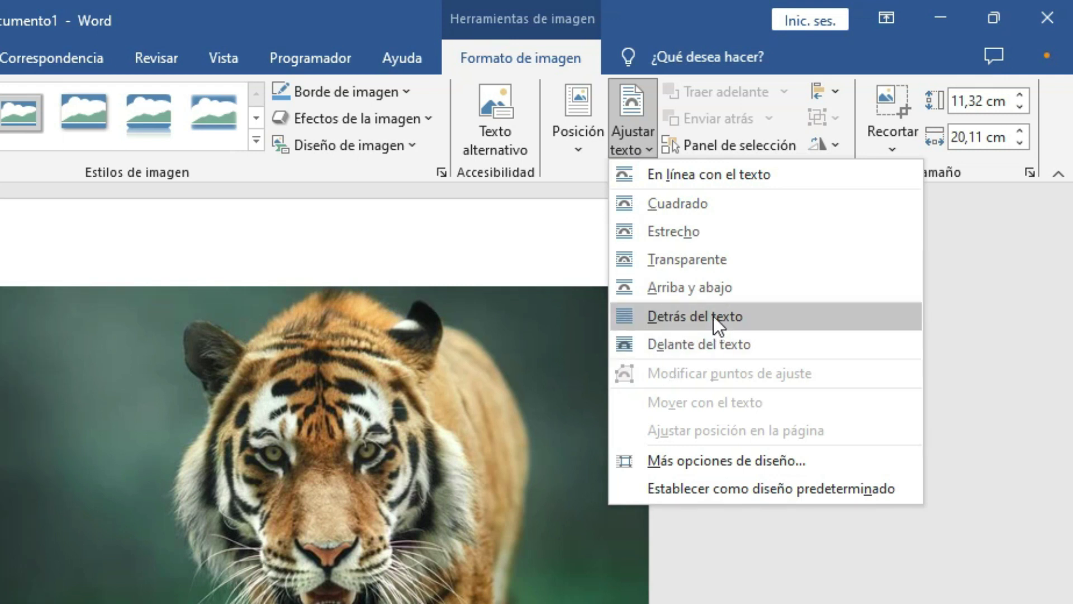
click(669, 347)
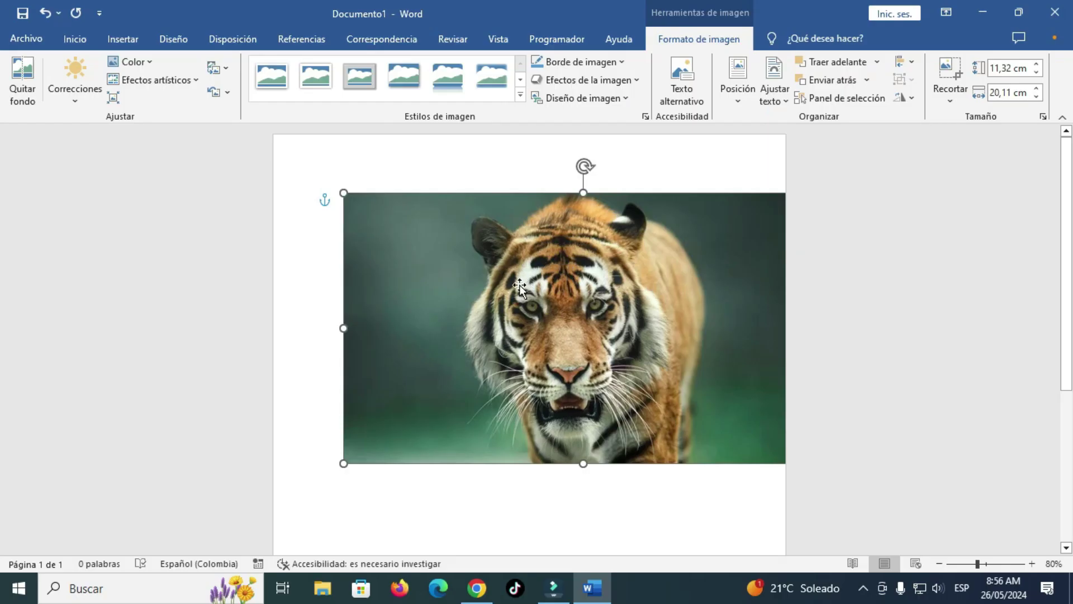
Move the tiger toward the top-left, resize it, and narrow it to 8,57 cm wide
mouse_move(513, 287)
mouse_down()
mouse_move(369, 347)
mouse_move(460, 253)
mouse_up()
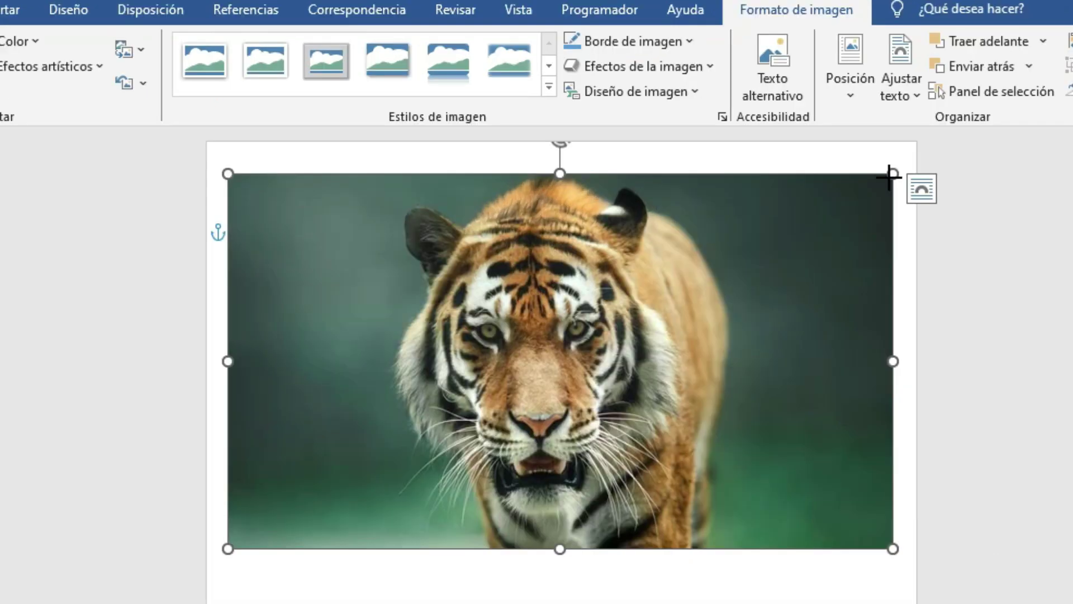
drag(767, 159, 586, 312)
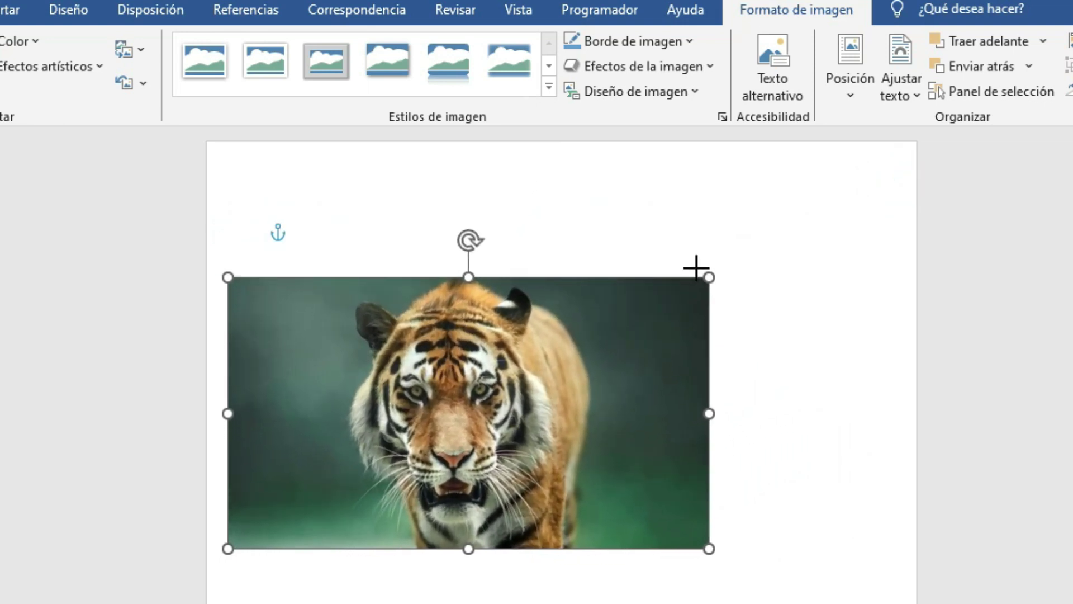
drag(640, 386, 693, 287)
drag(664, 324, 823, 232)
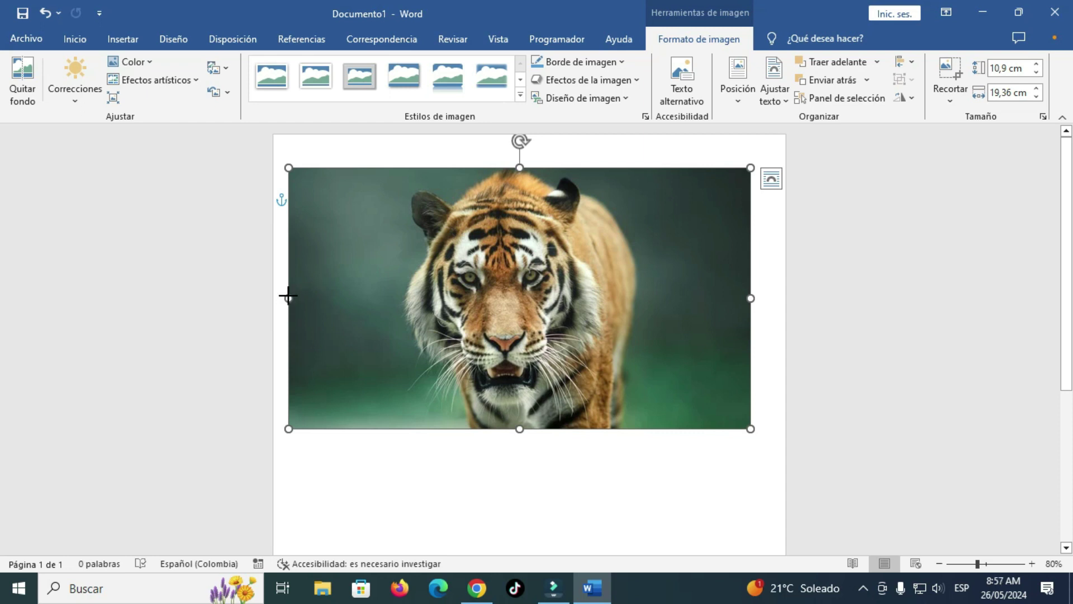
drag(289, 297, 548, 313)
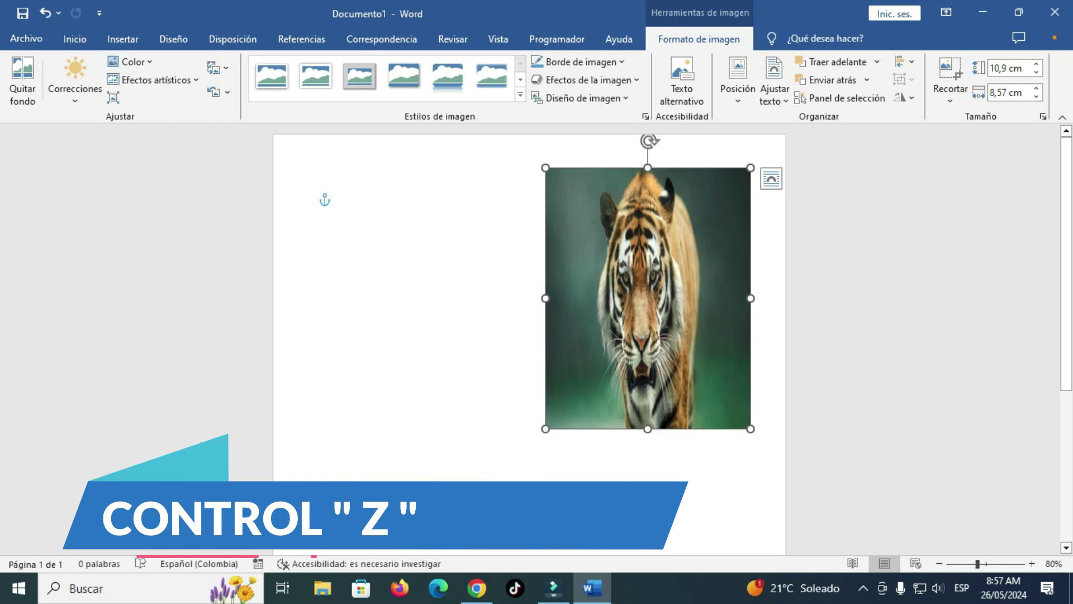
Undo the narrowing, resize the tiger to 10,26 × 18,22 cm at the top, then return to Chrome
key(ctrl+z)
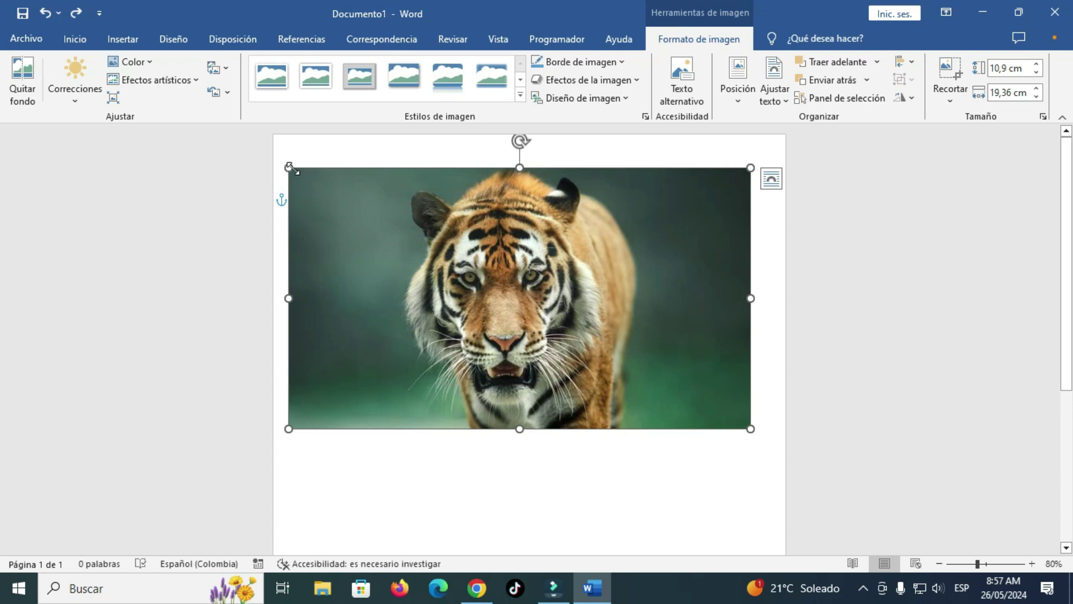
drag(288, 168, 569, 325)
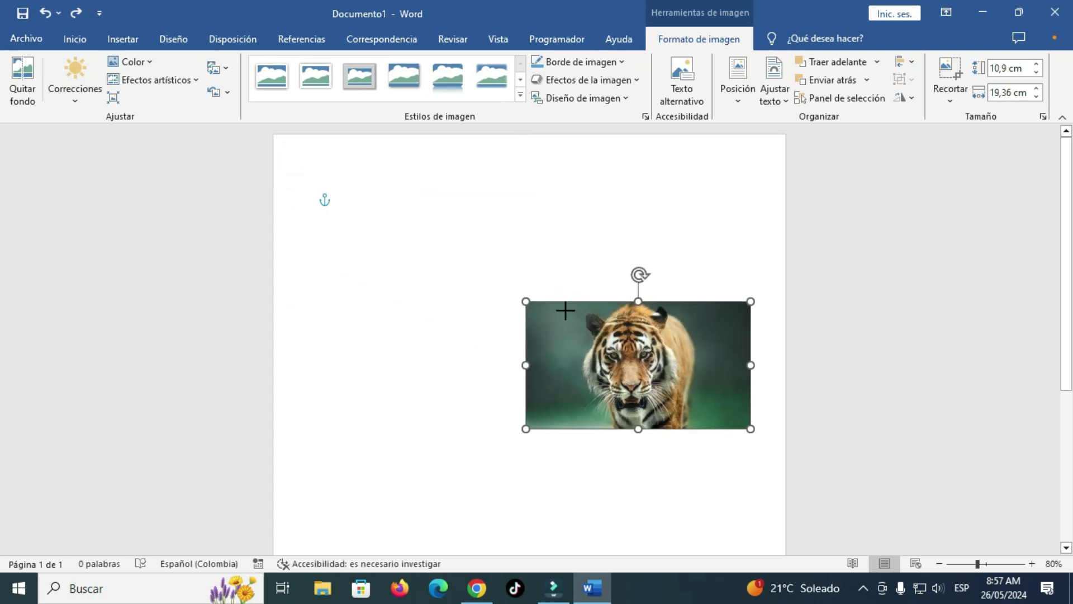
drag(569, 429, 316, 558)
drag(547, 475, 547, 295)
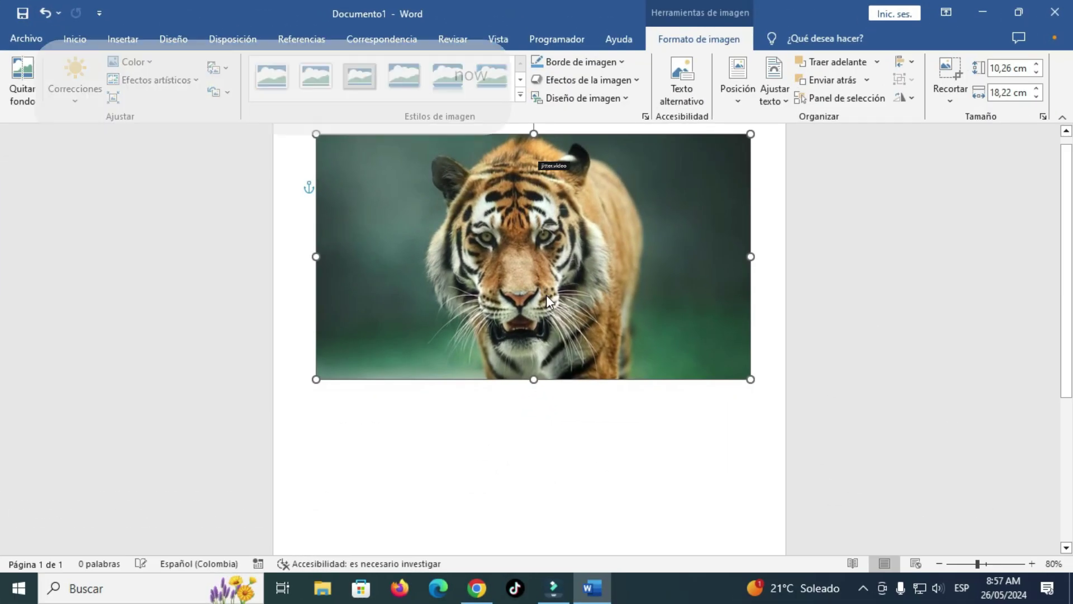
click(583, 463)
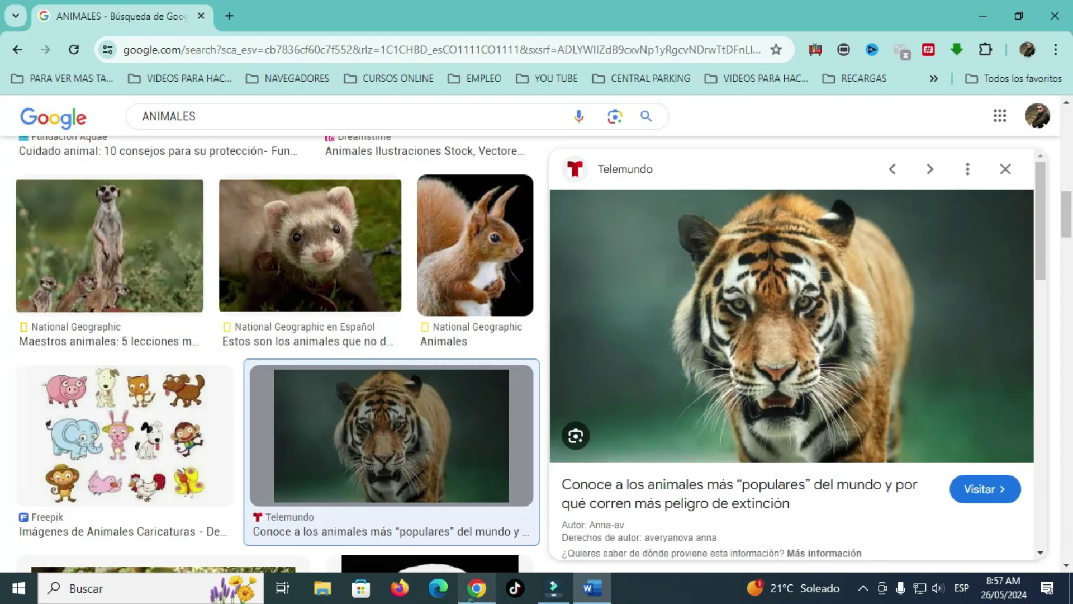
click(477, 588)
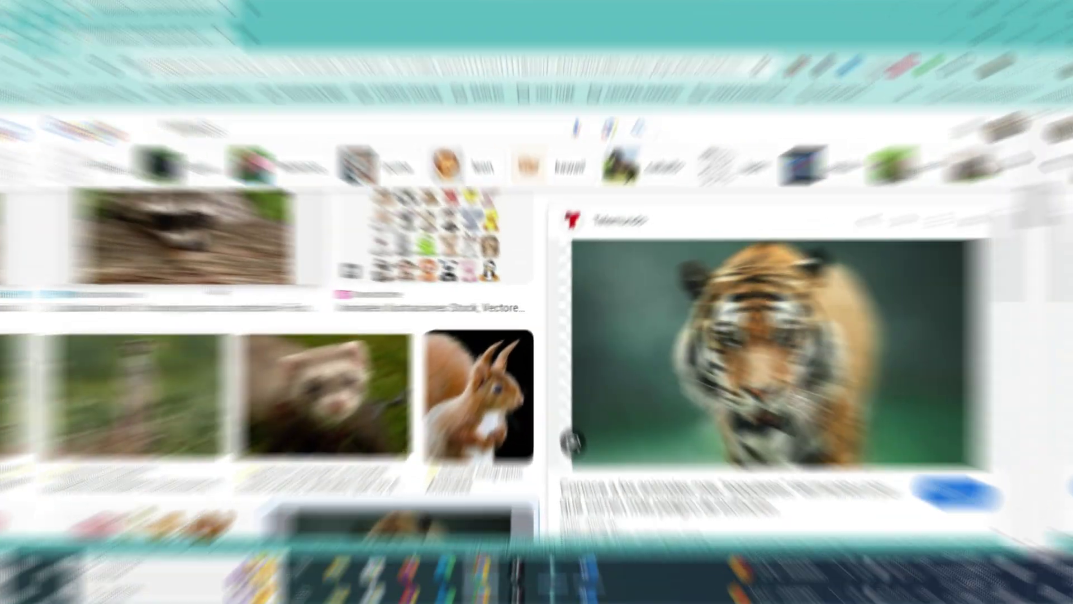
Copy the National Geographic eagle photo from the image results and return to the Word document
scroll(371, 316, down, 3)
scroll(330, 318, down, 2)
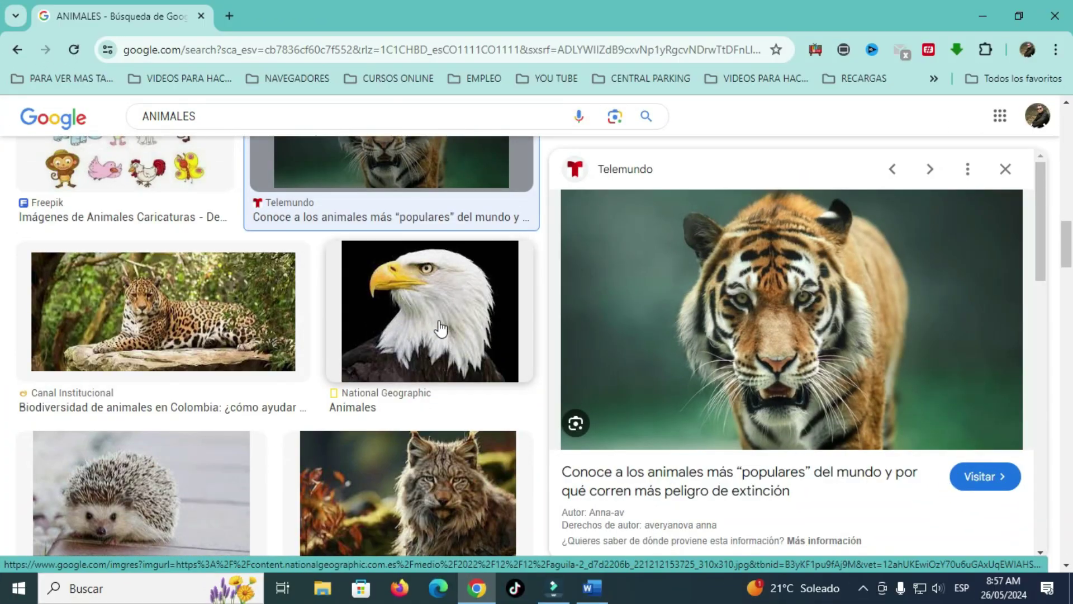
click(441, 329)
right_click(472, 291)
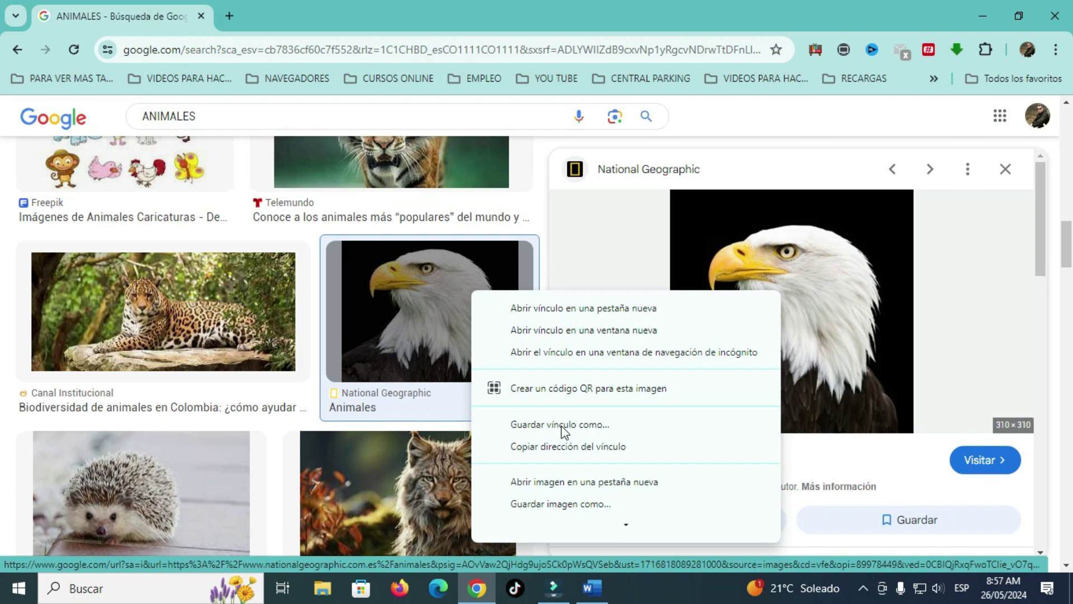
scroll(558, 468, down, 1)
click(555, 504)
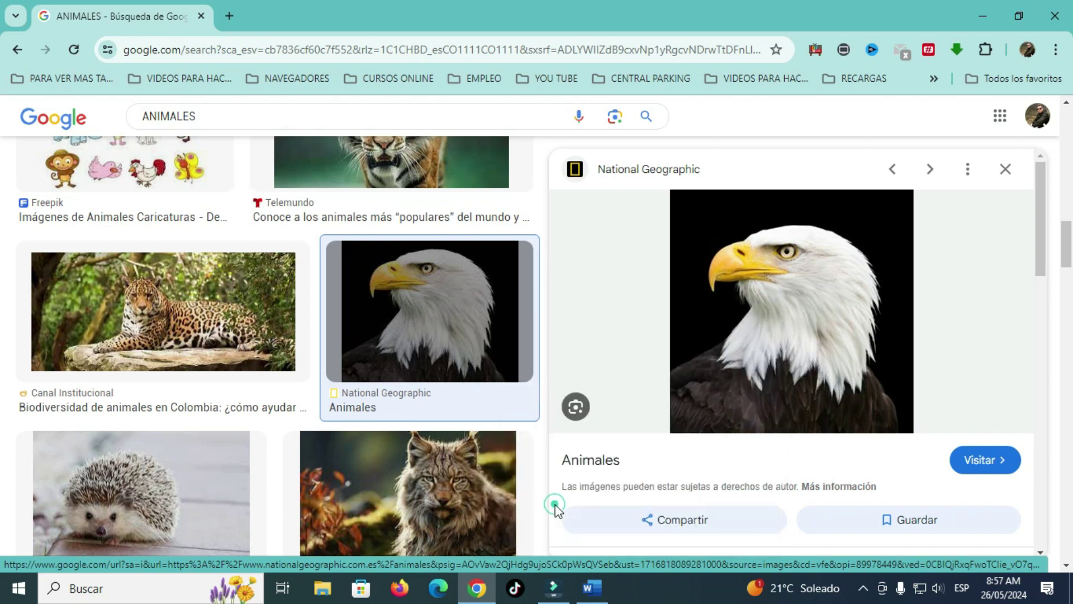
click(592, 588)
scroll(463, 471, down, 2)
scroll(456, 463, down, 2)
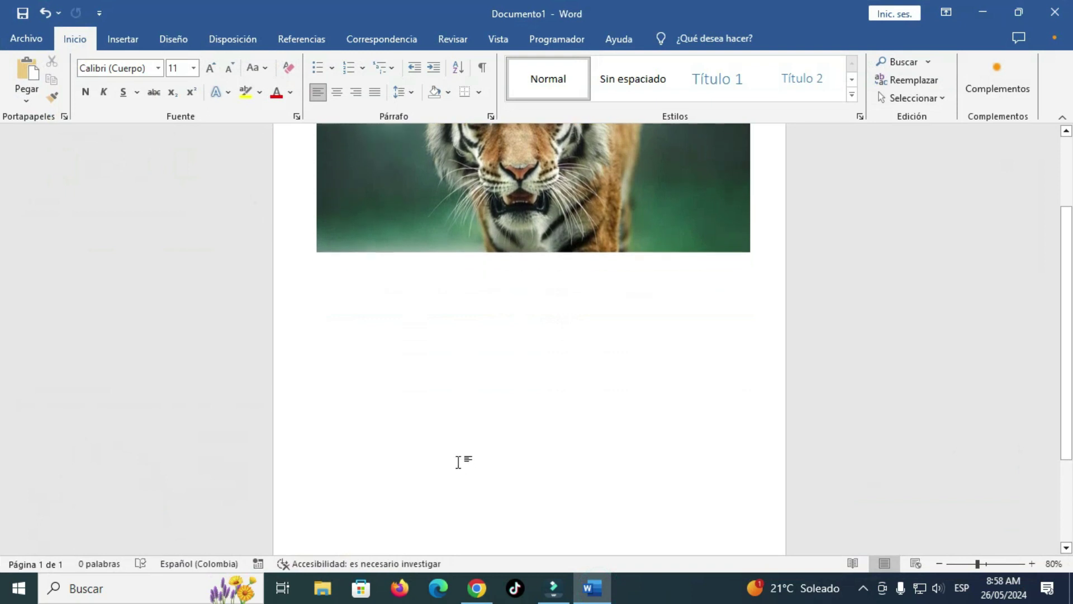
Paste the 8,2 × 8,2 cm eagle photo below the tiger and select it
scroll(372, 334, up, 1)
click(372, 332)
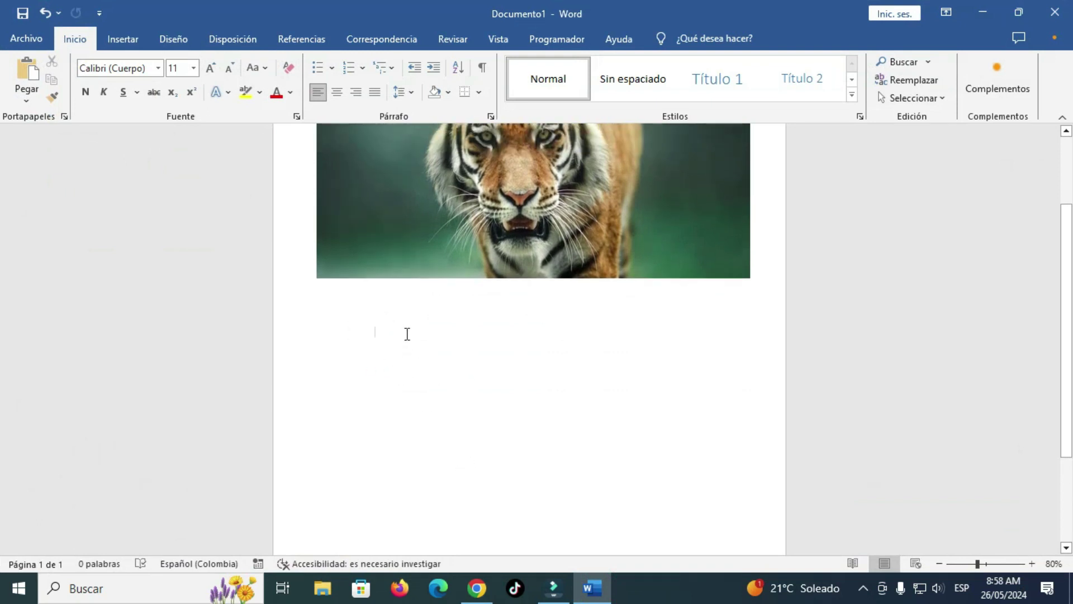
right_click(407, 335)
click(488, 164)
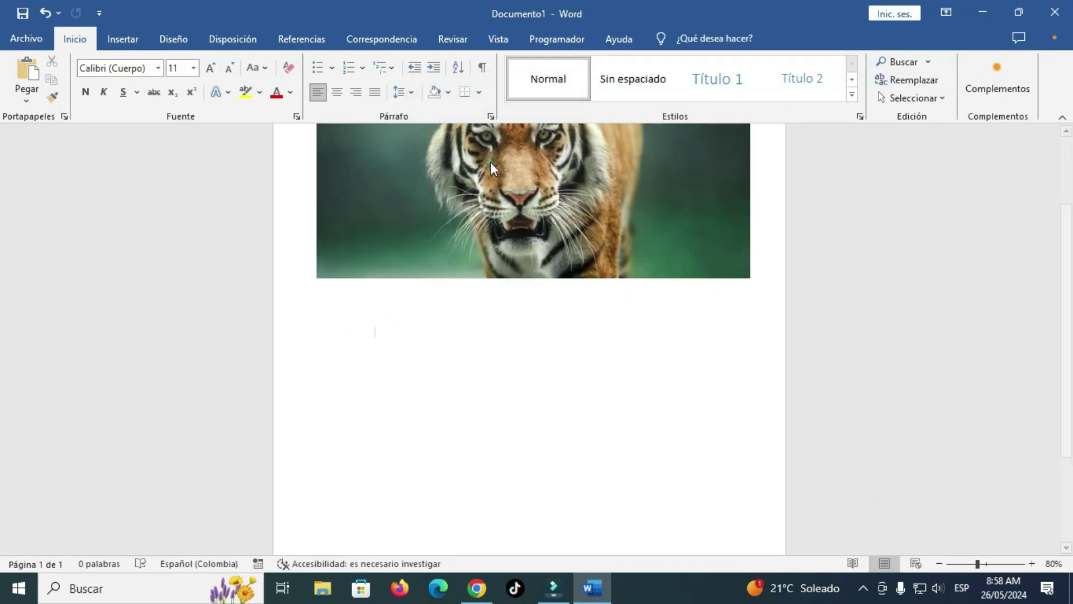
click(483, 401)
click(532, 361)
double_click(506, 382)
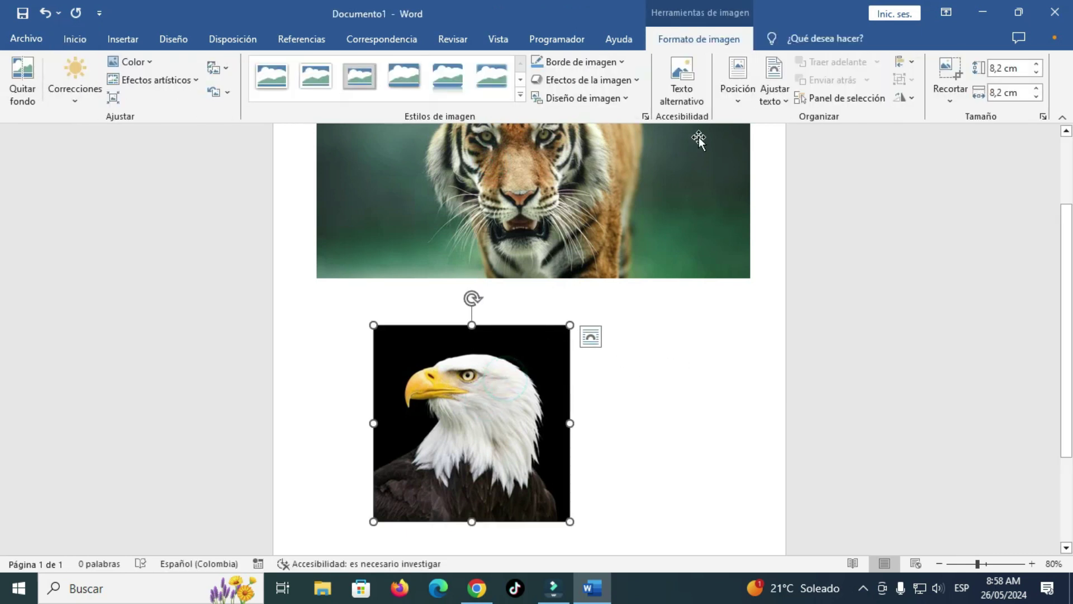
Set the eagle to Delante del texto, enlarge it to about 12.9 cm, and position it beneath the tiger
click(777, 101)
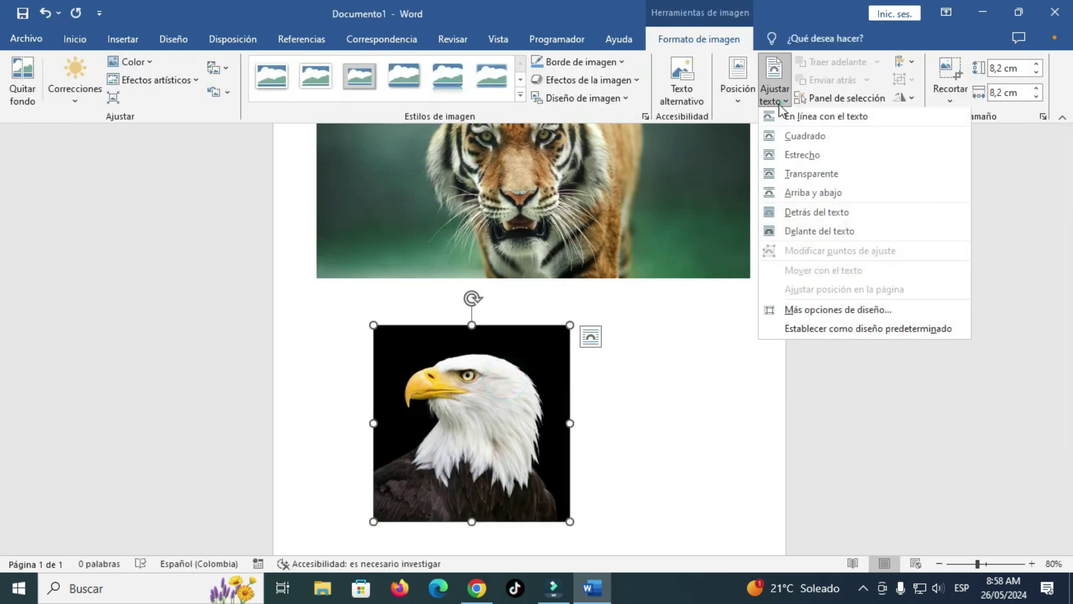
click(813, 233)
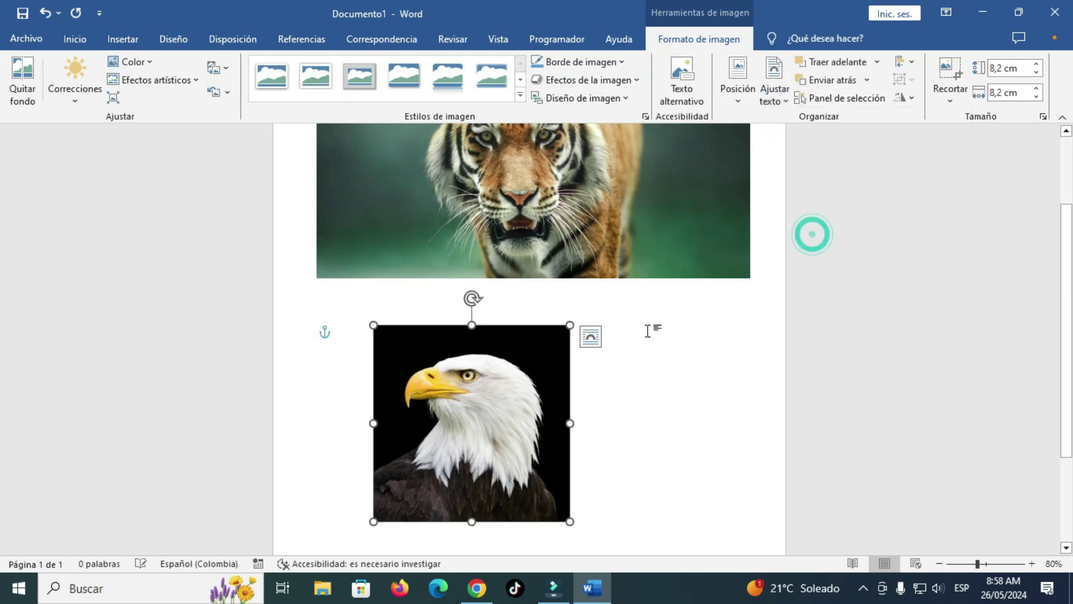
mouse_move(493, 384)
mouse_down()
mouse_move(686, 373)
mouse_move(437, 351)
mouse_up()
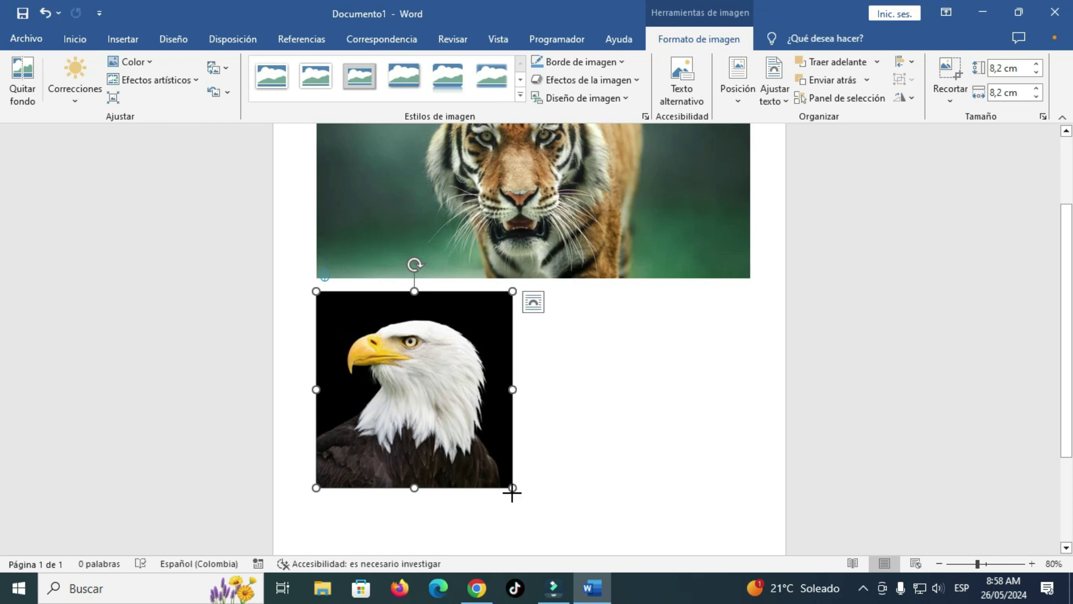
drag(512, 491, 622, 570)
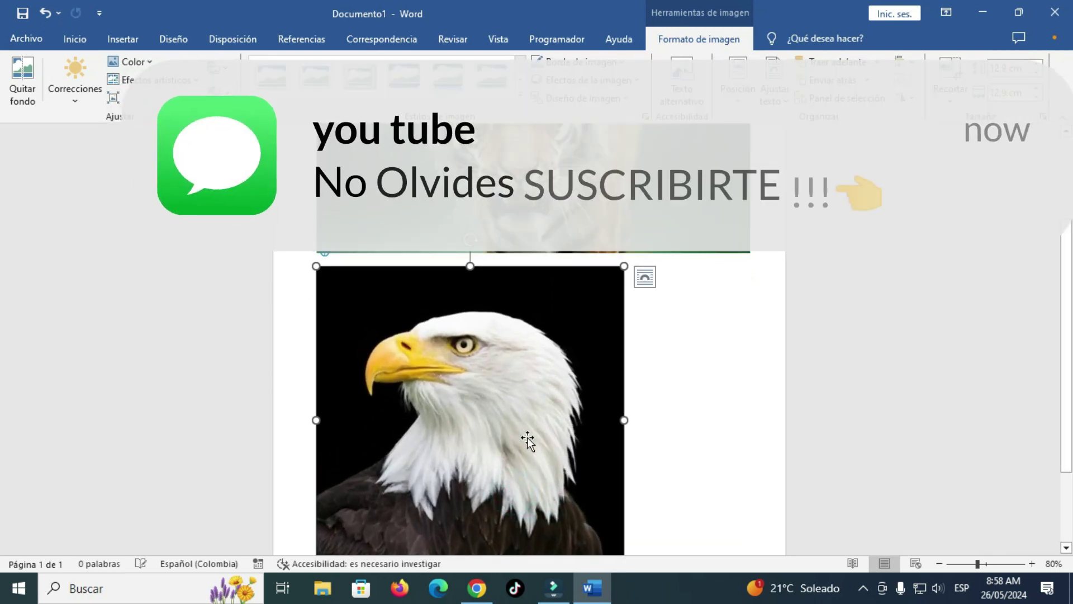
drag(528, 441, 553, 434)
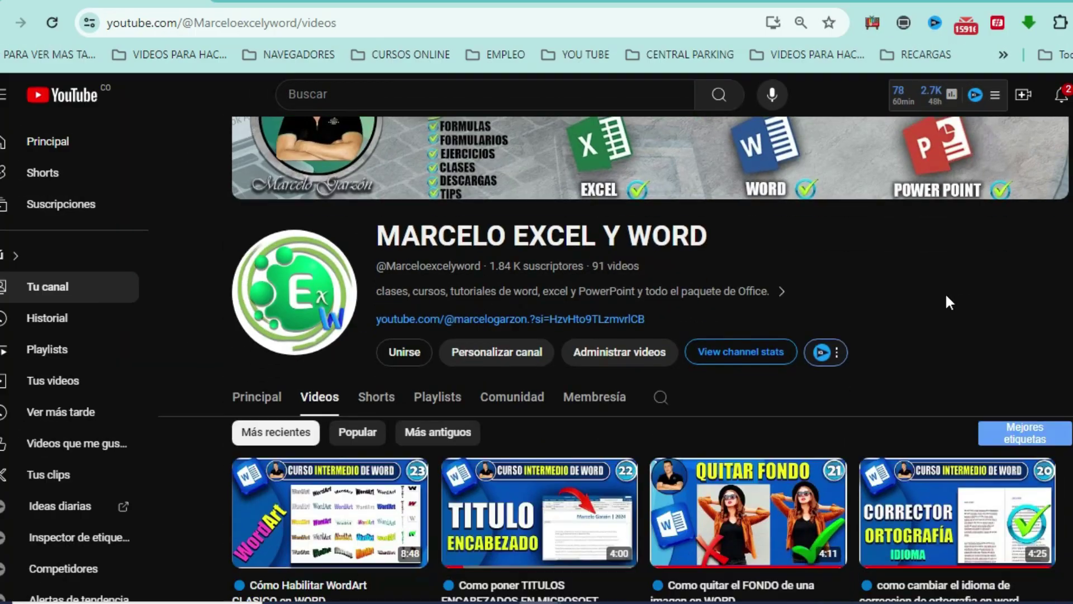
scroll(949, 302, down, 1)
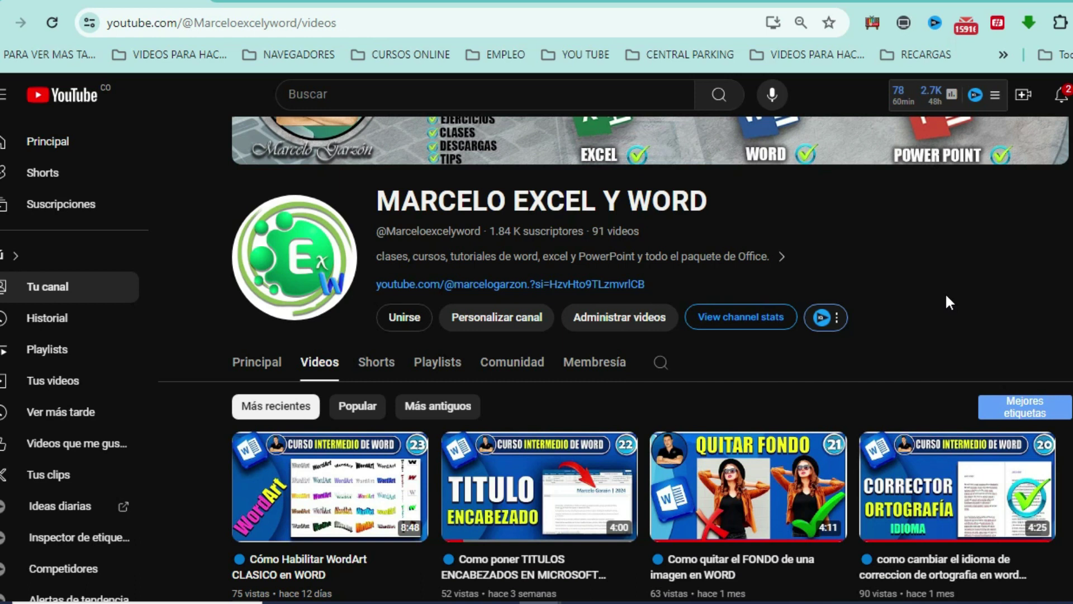
scroll(949, 302, down, 4)
scroll(949, 302, down, 2)
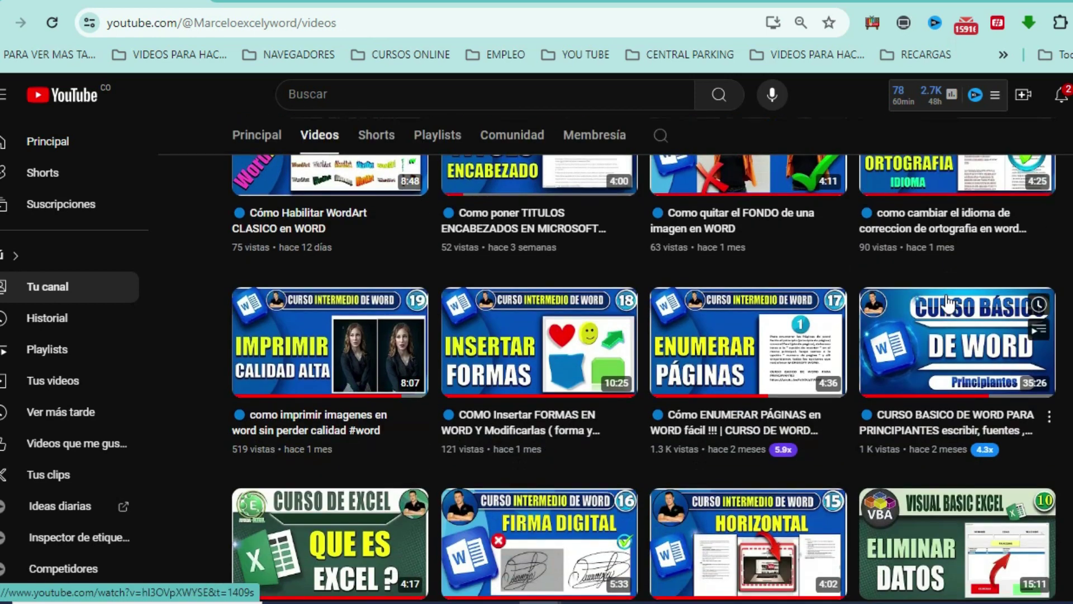
scroll(949, 302, up, 2)
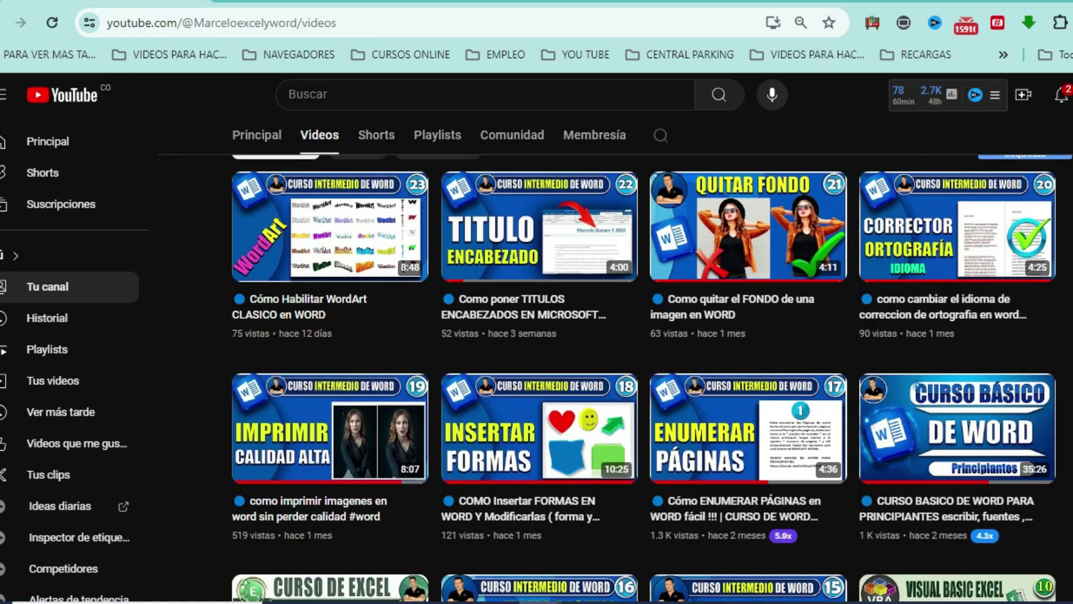
scroll(643, 380, down, 3)
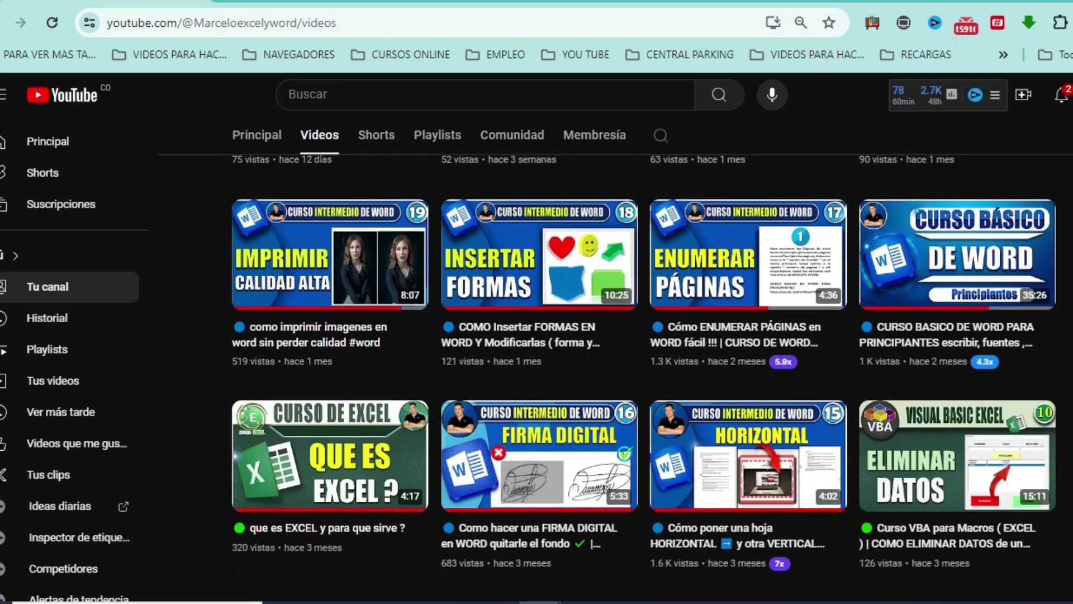
scroll(643, 358, down, 3)
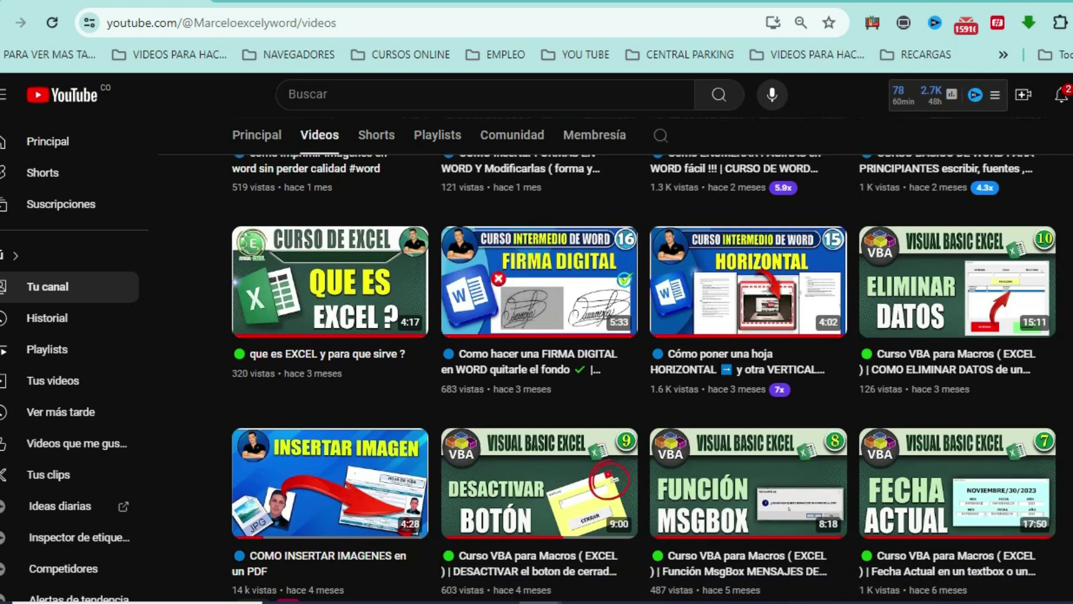
scroll(643, 380, down, 3)
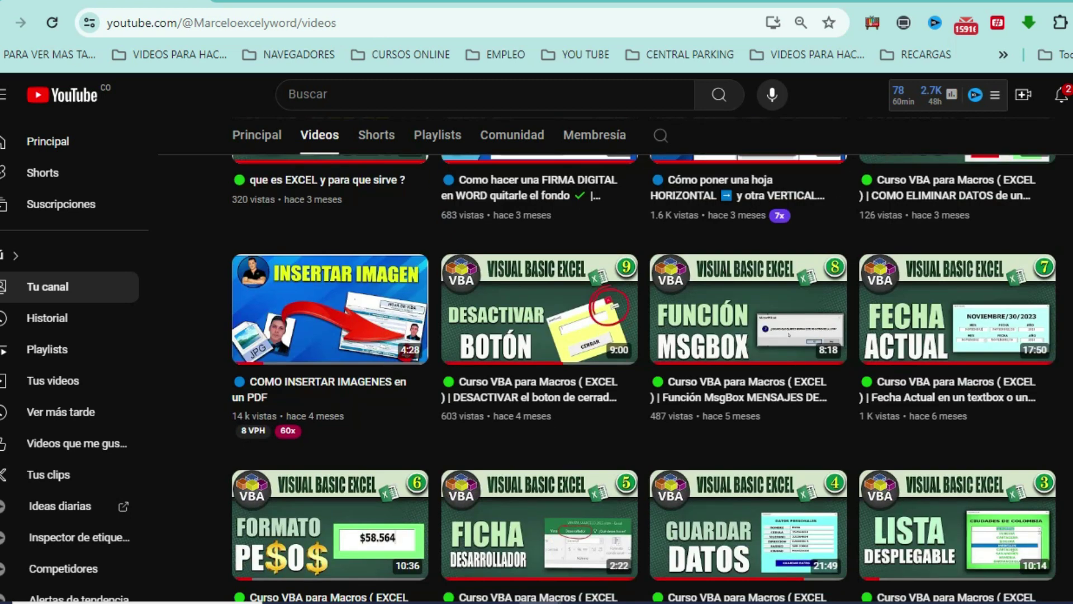
scroll(643, 380, down, 6)
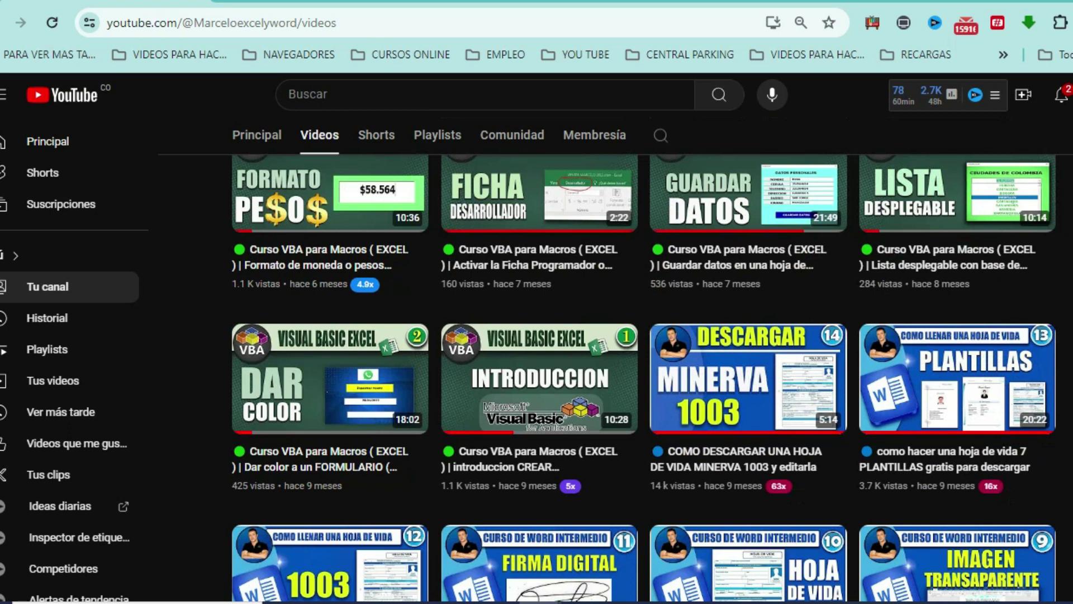
scroll(643, 380, down, 3)
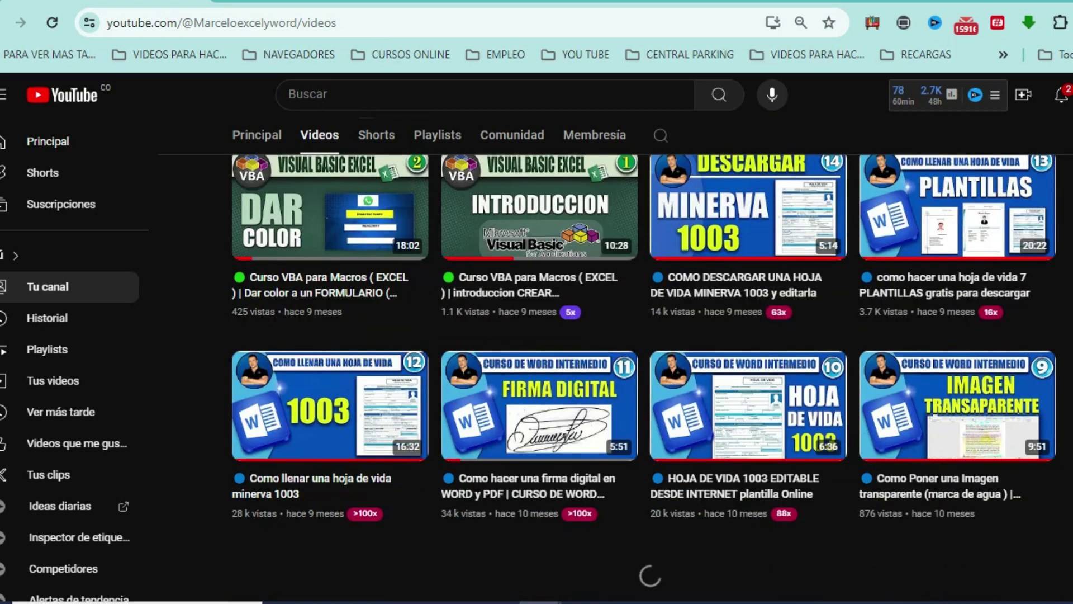
scroll(642, 380, down, 2)
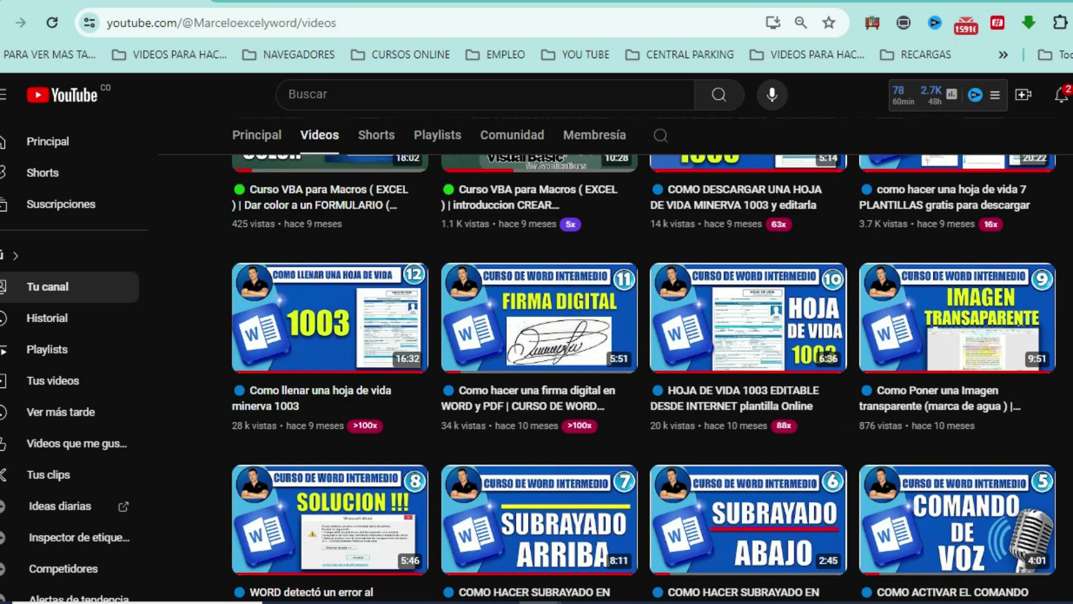
scroll(643, 380, down, 4)
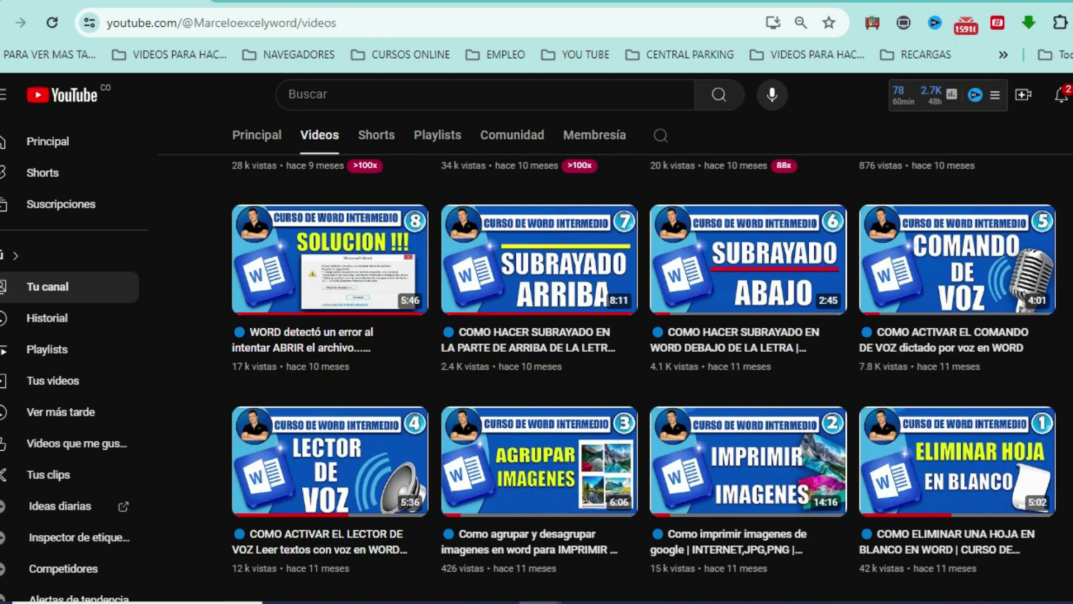
scroll(643, 380, down, 2)
scroll(643, 380, down, 6)
scroll(643, 380, down, 3)
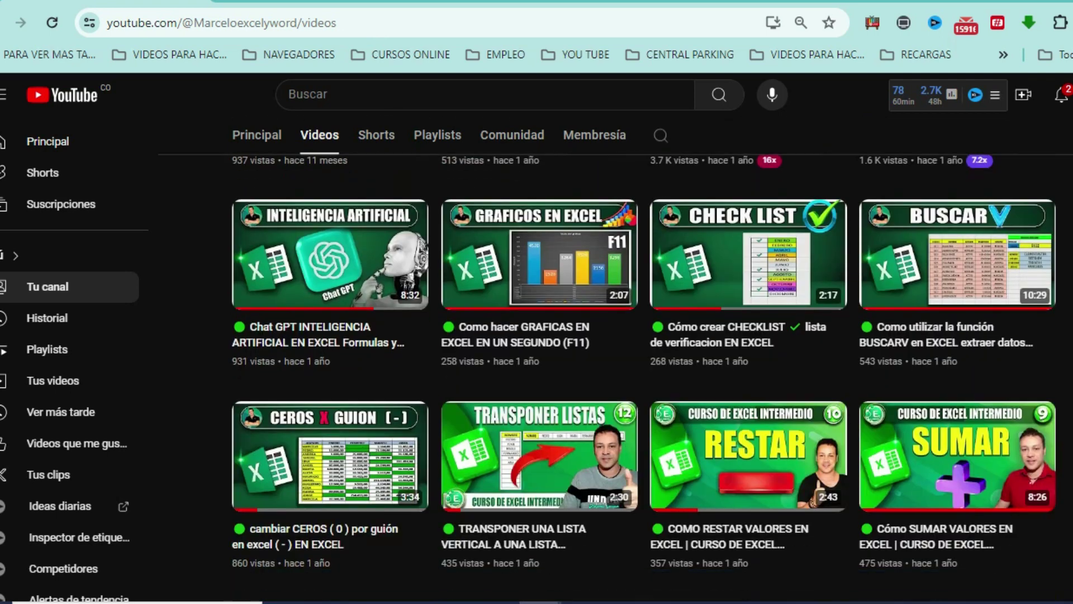